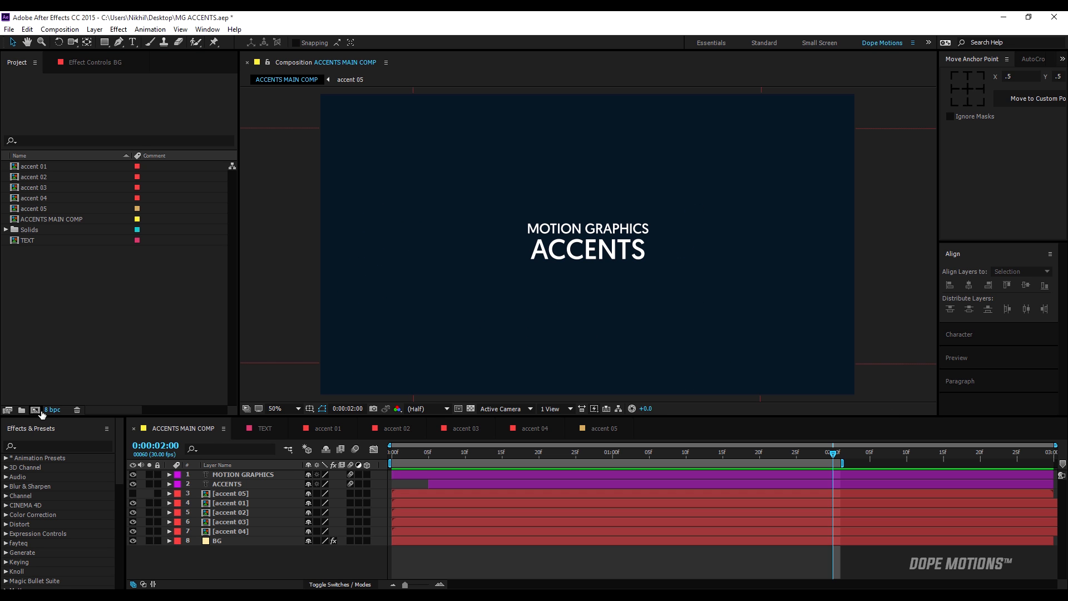
Create a new 1920 × 1080, 30 fps, three-second composition named "accents".
click(35, 409)
text(a)
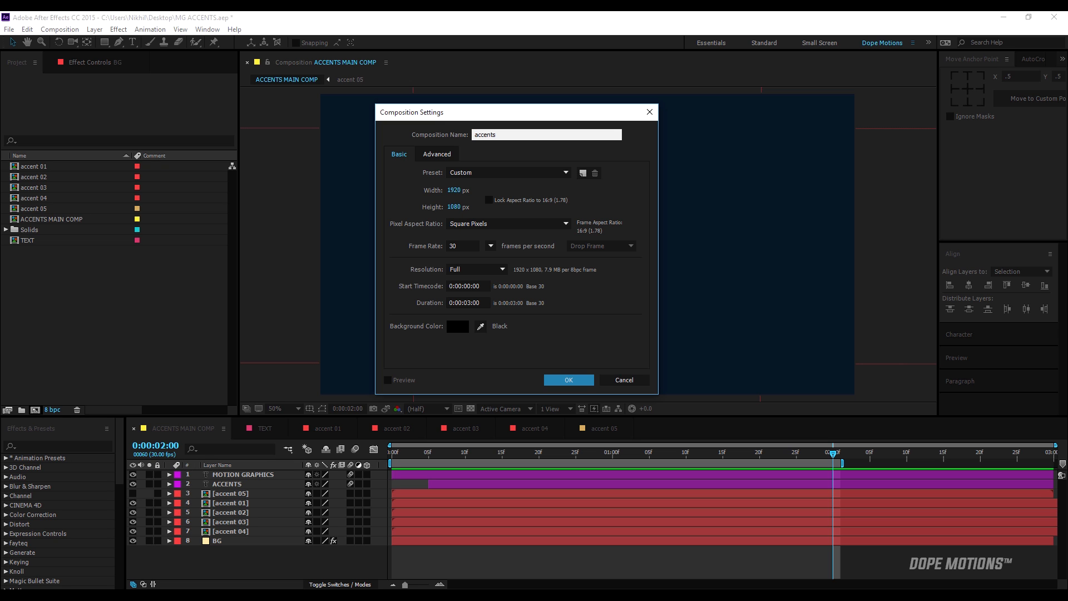
text(ccents)
click(568, 384)
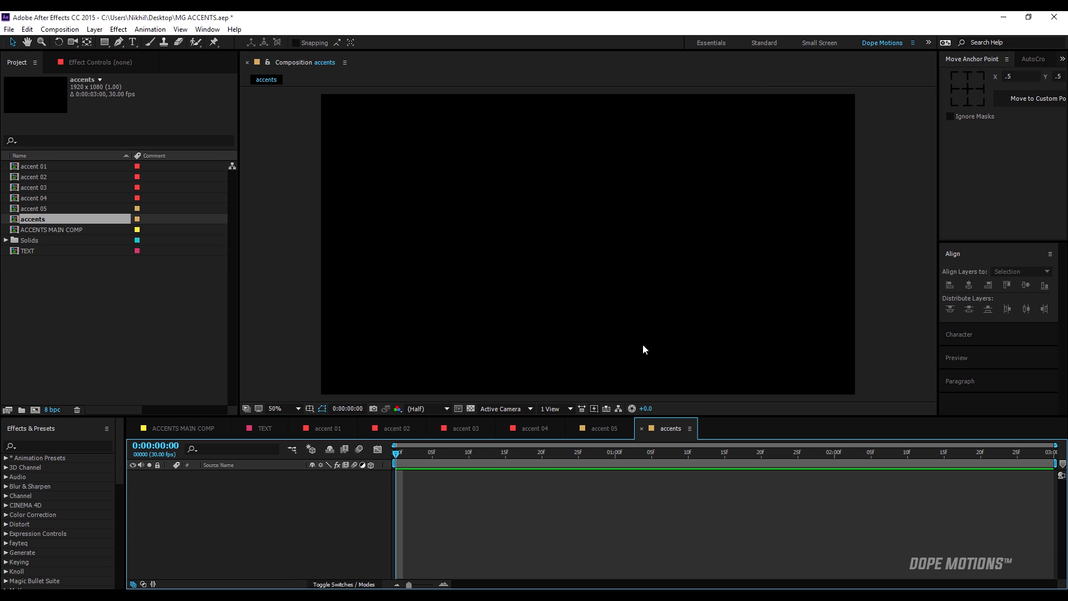
Draw a stroked rectangle near the middle of the composition and set its path size to 100 × 100.
click(104, 43)
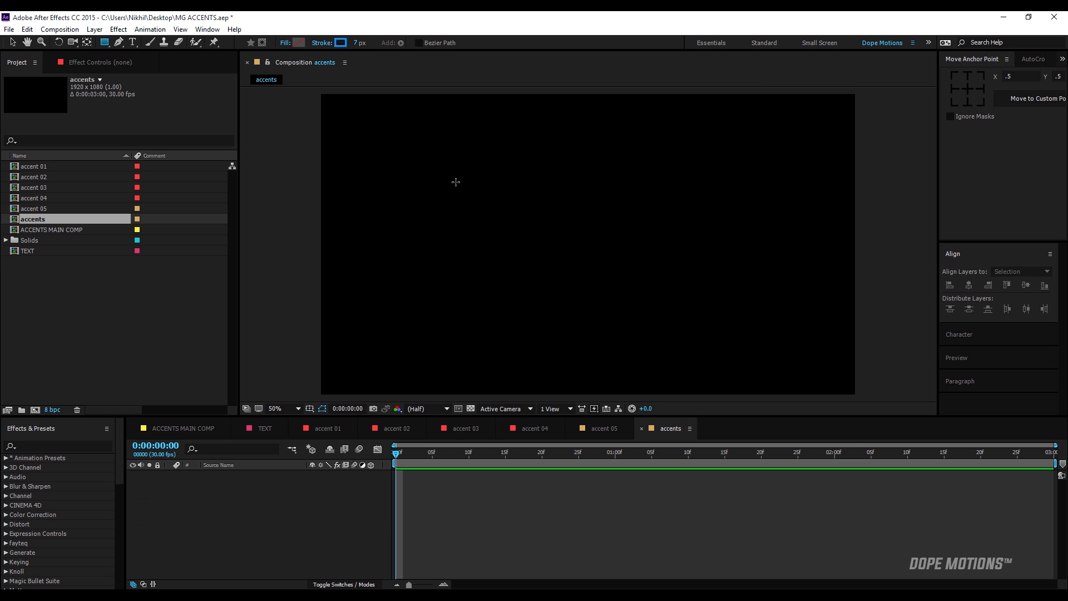
drag(579, 237, 608, 272)
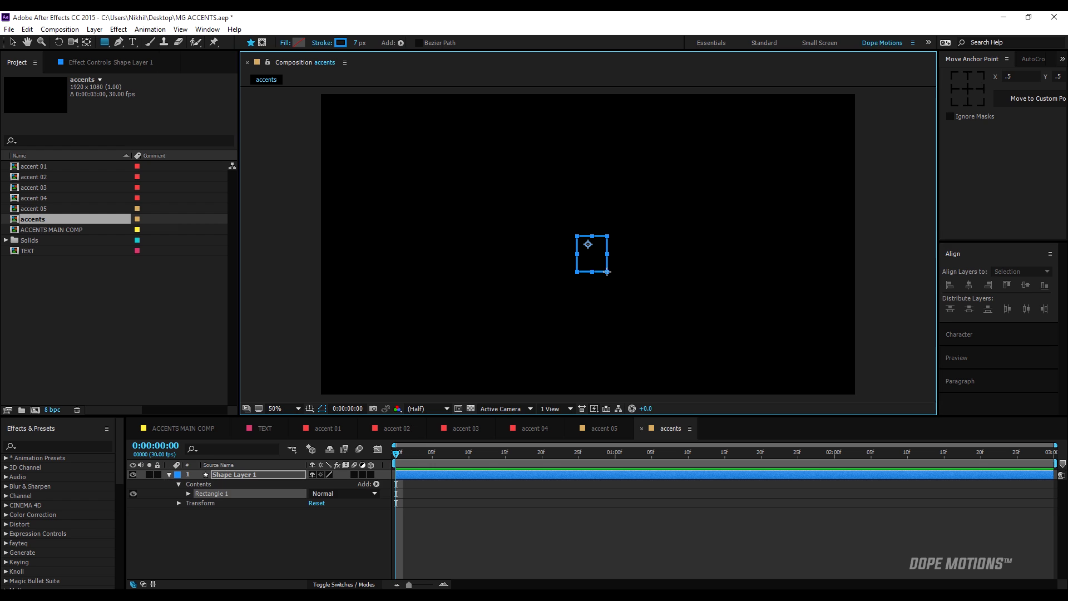
click(189, 493)
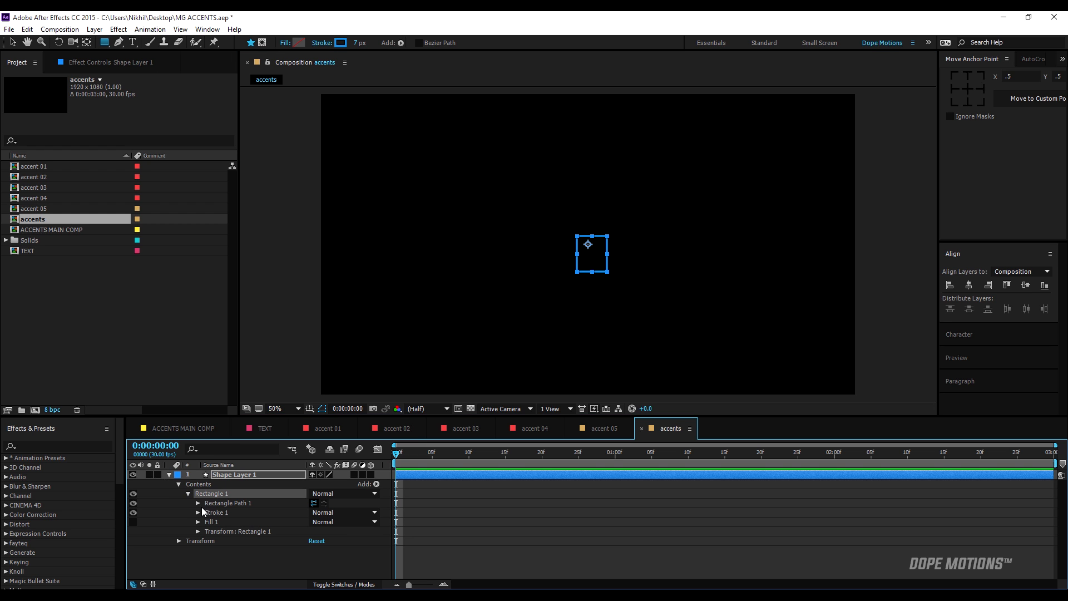
click(197, 503)
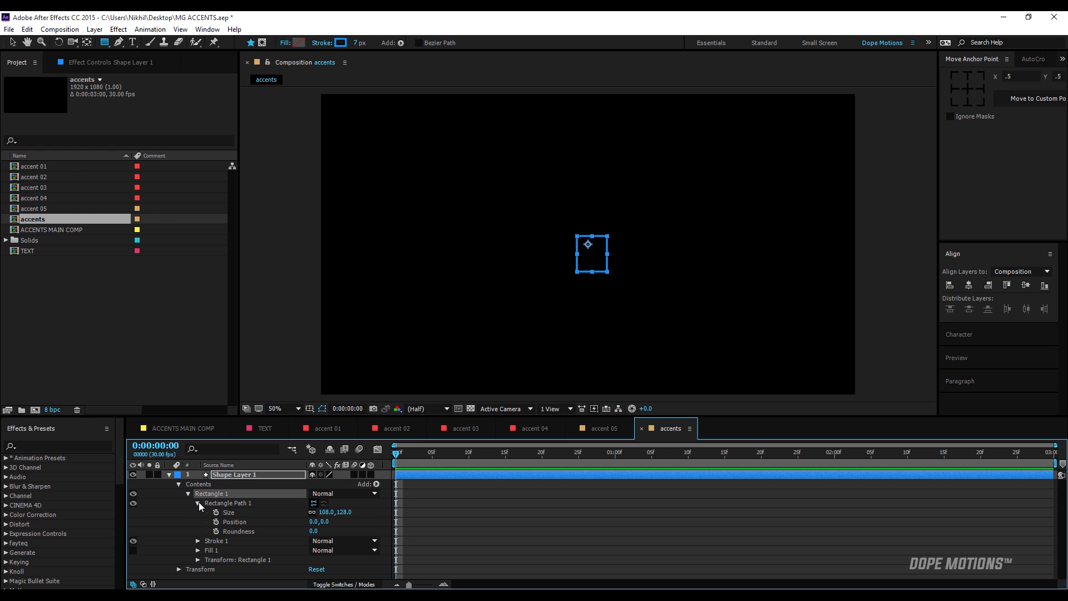
click(323, 513)
text(1)
key(Return)
click(349, 511)
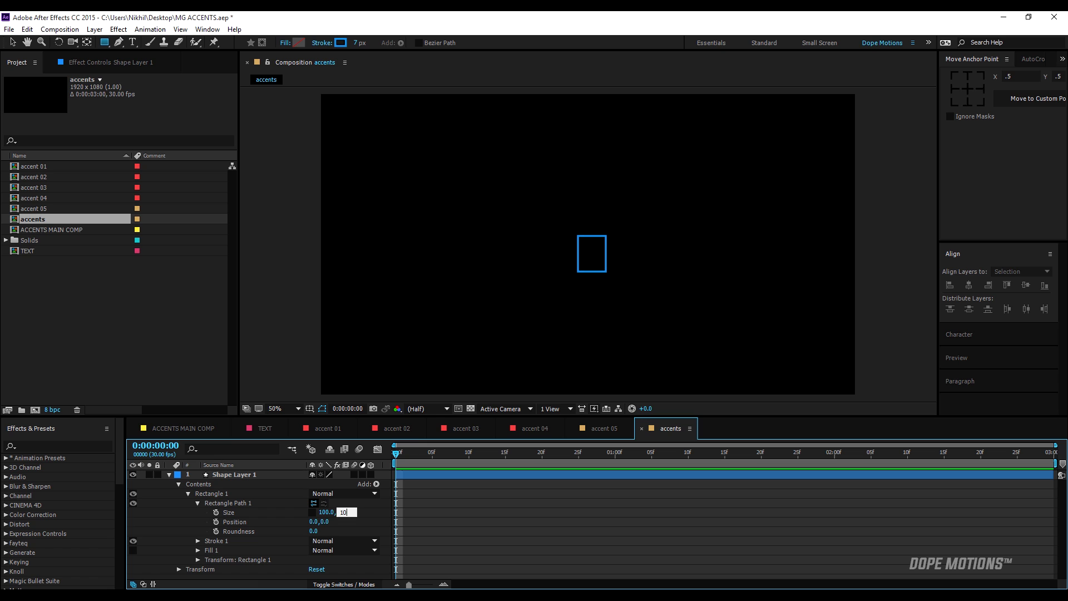
text(100)
key(Return)
Enlarge the timeline area and delete the fill from the rectangle's contents.
drag(262, 417, 263, 356)
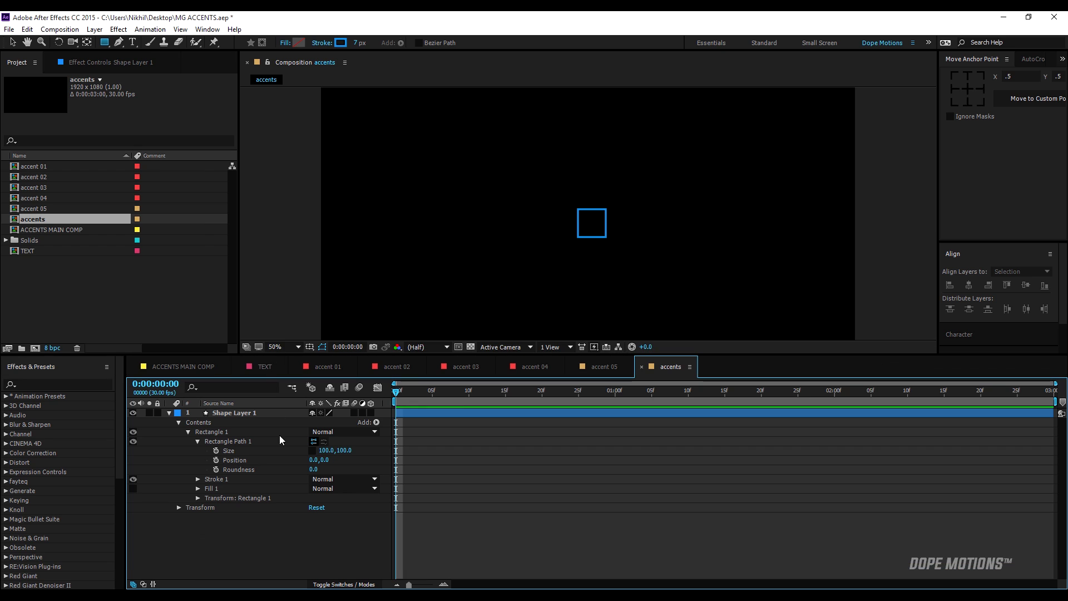
click(209, 485)
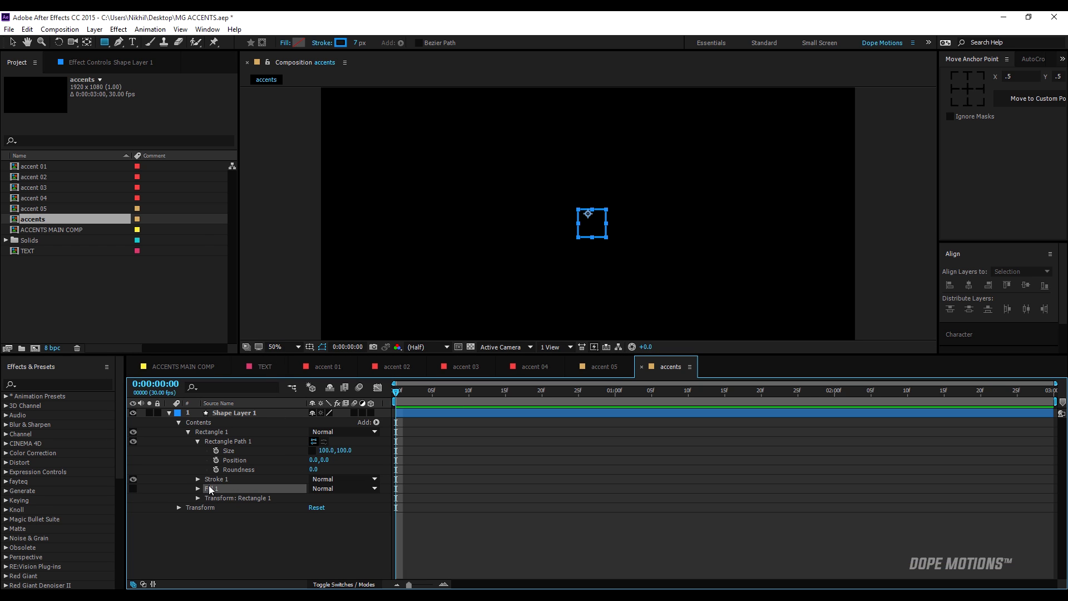
key(Delete)
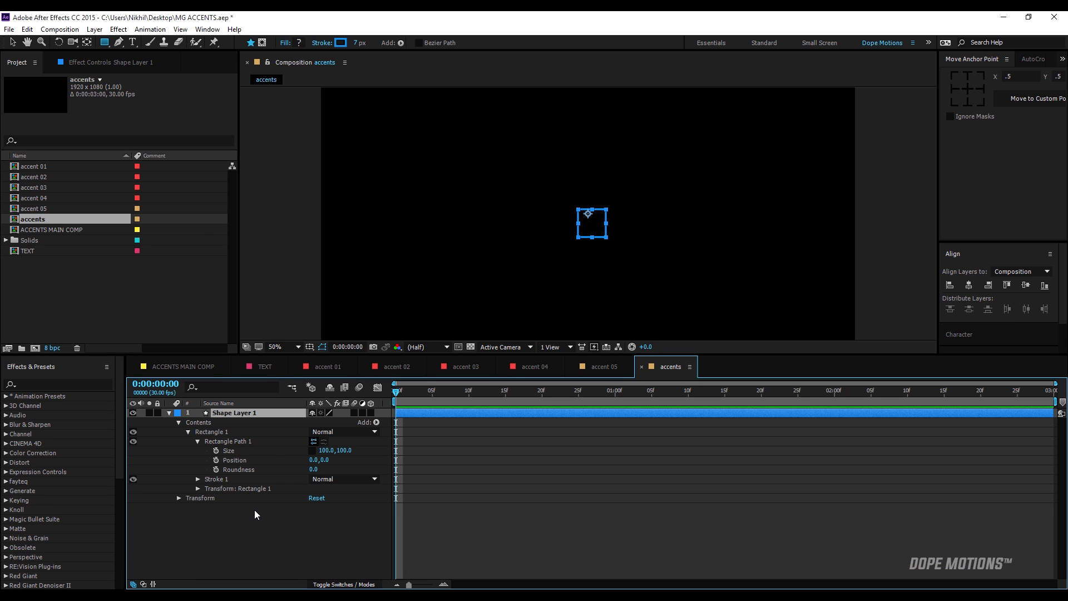
Centre the rectangle by setting its group transform Position to 0, 0, and show the title/action safe guides.
click(198, 488)
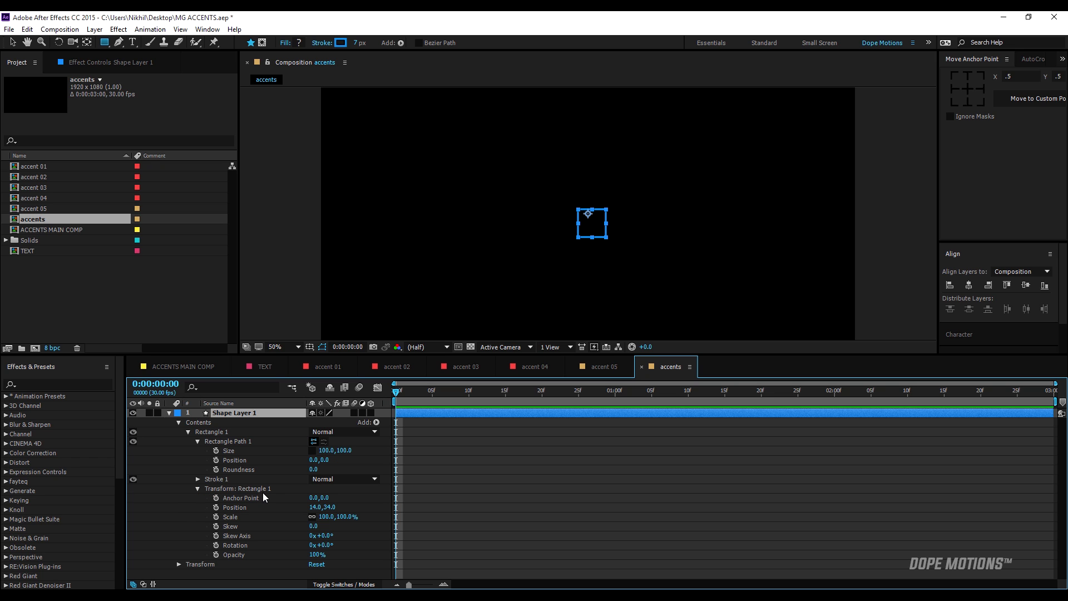
click(316, 507)
key(Return)
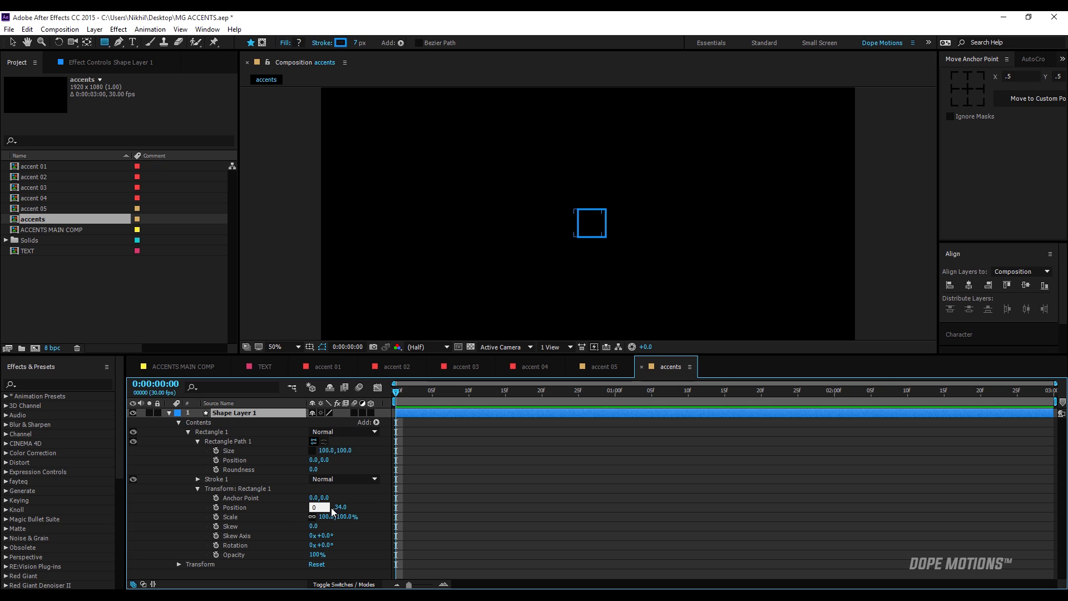
click(325, 506)
text(0)
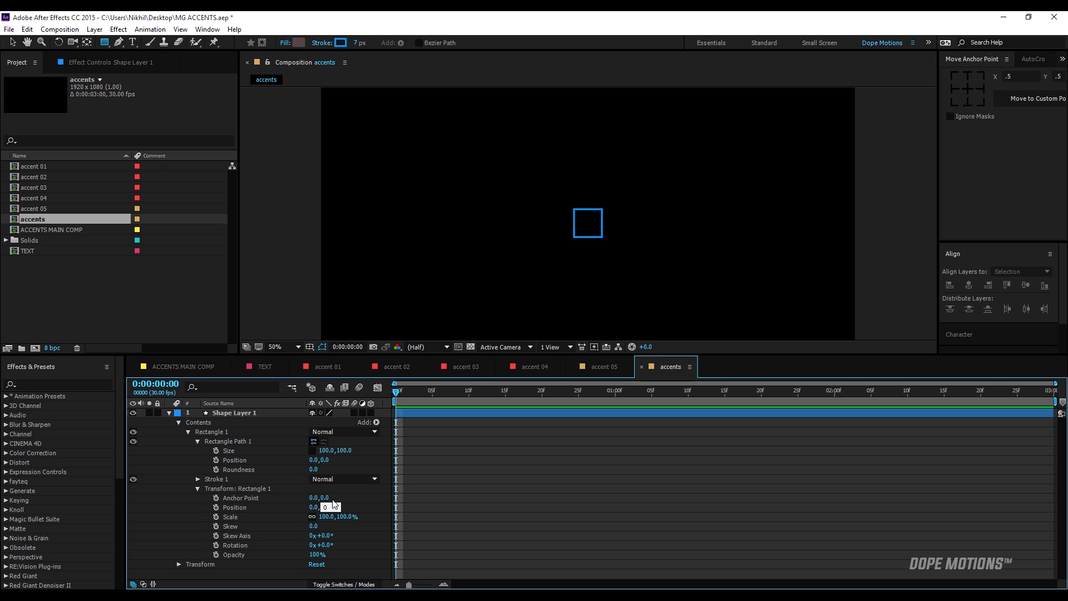
key(apostrophe)
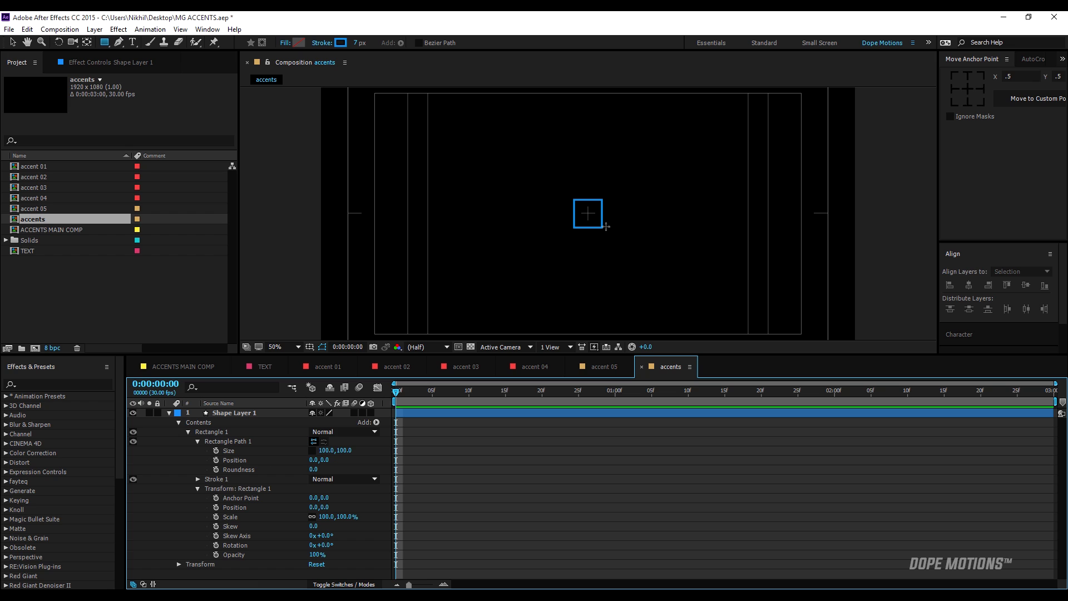
key(c)
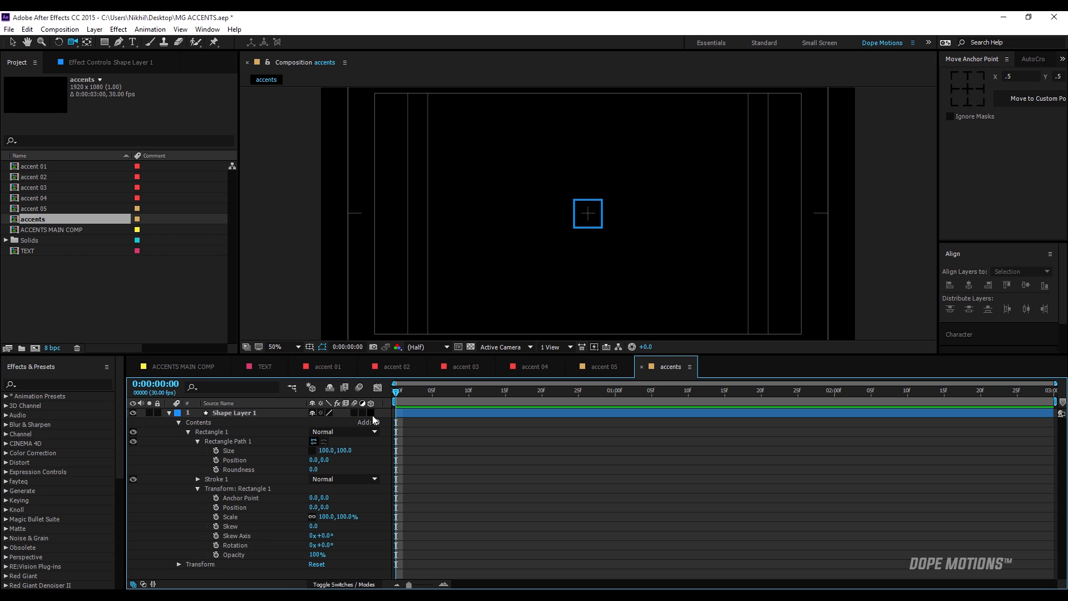
key(v)
Add starting keyframes for the rectangle path's Size and Position at 0:00:00:00.
click(196, 442)
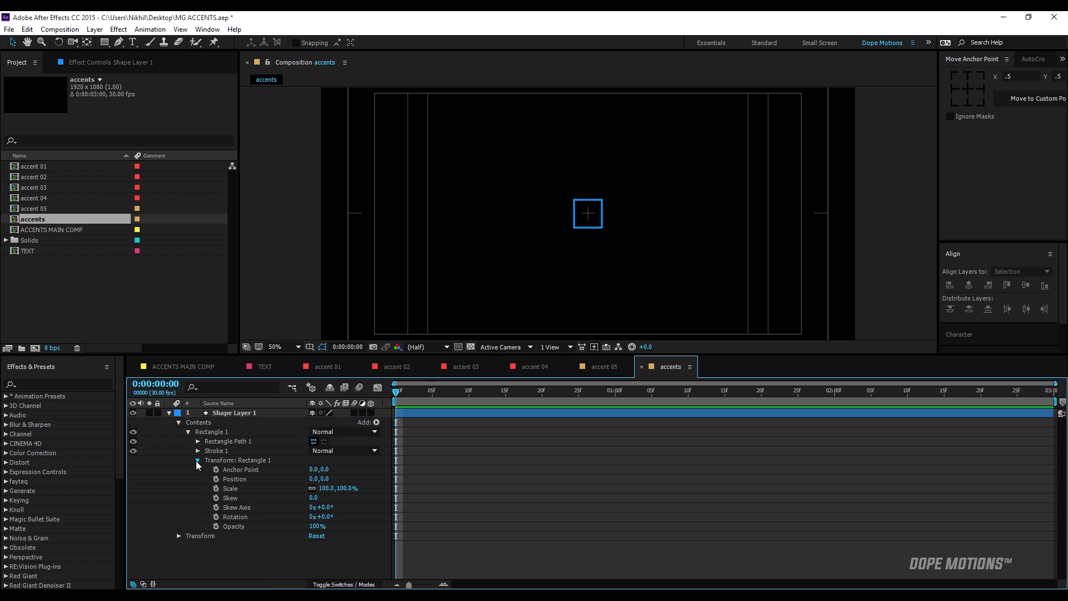
click(197, 460)
click(198, 441)
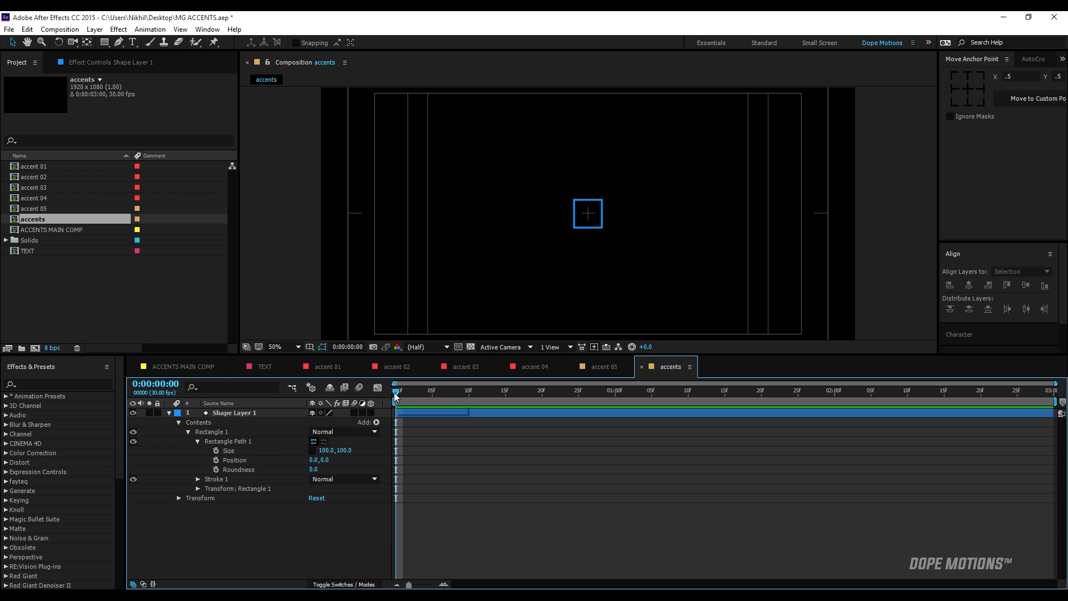
click(216, 450)
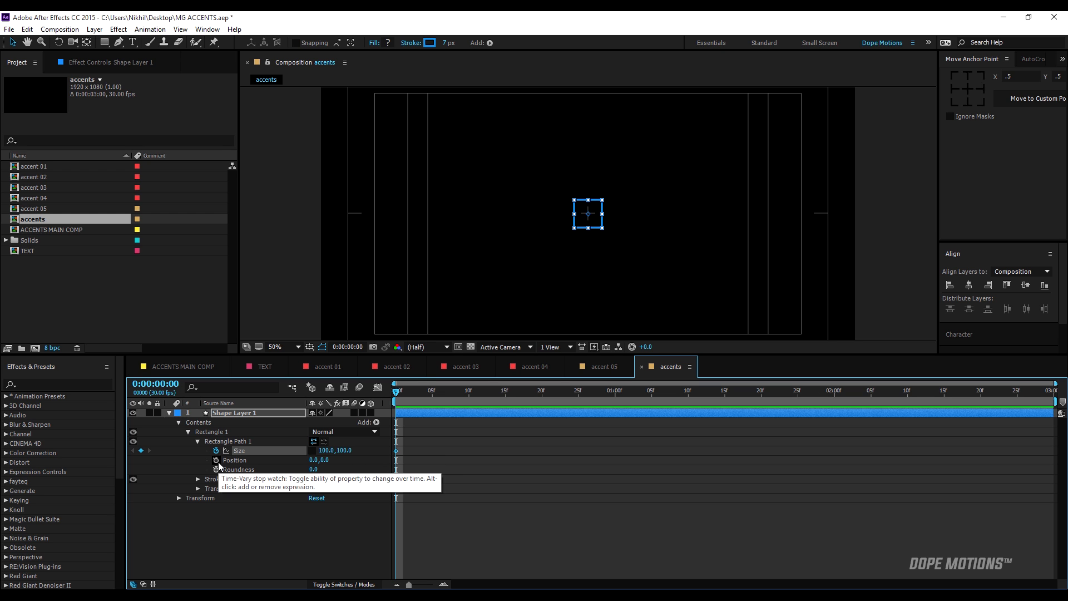
click(216, 460)
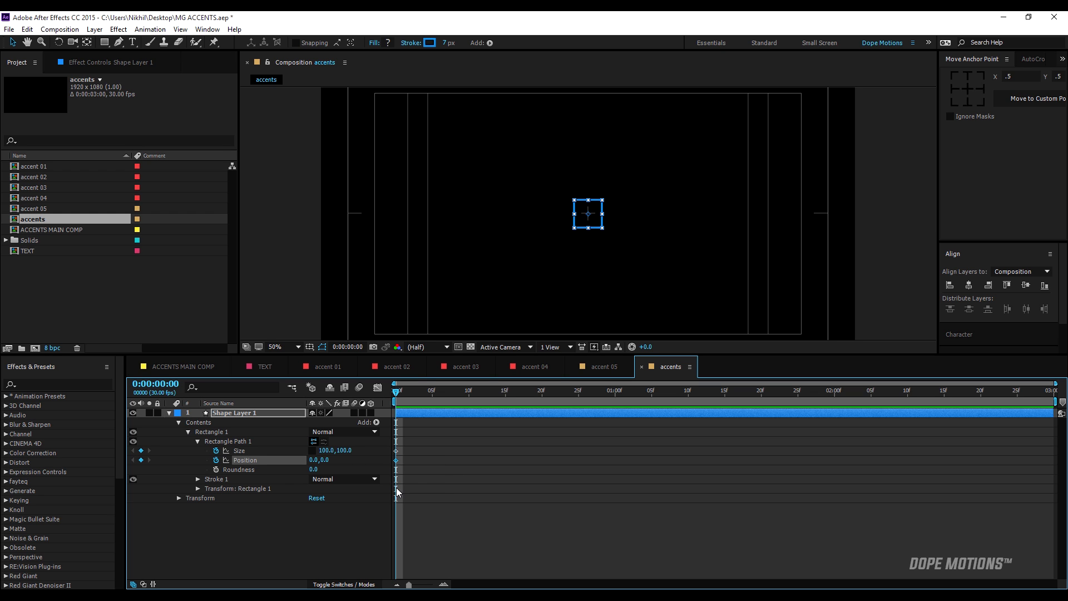
At frame 20, keyframe the rectangle path's Position at 0, -379 and add a Size keyframe at its current value.
click(541, 397)
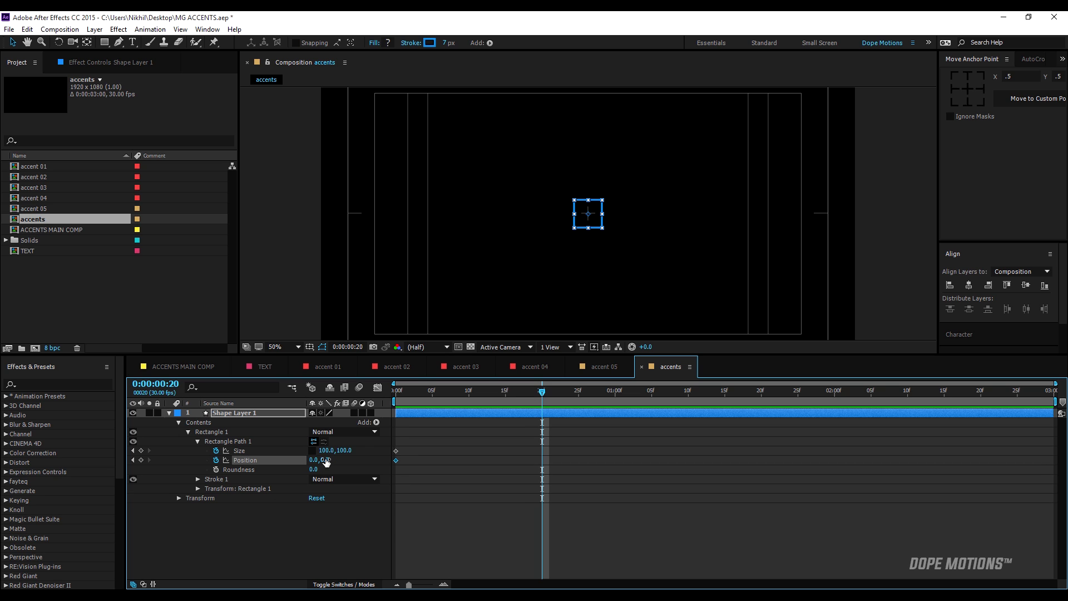
drag(325, 460, 146, 425)
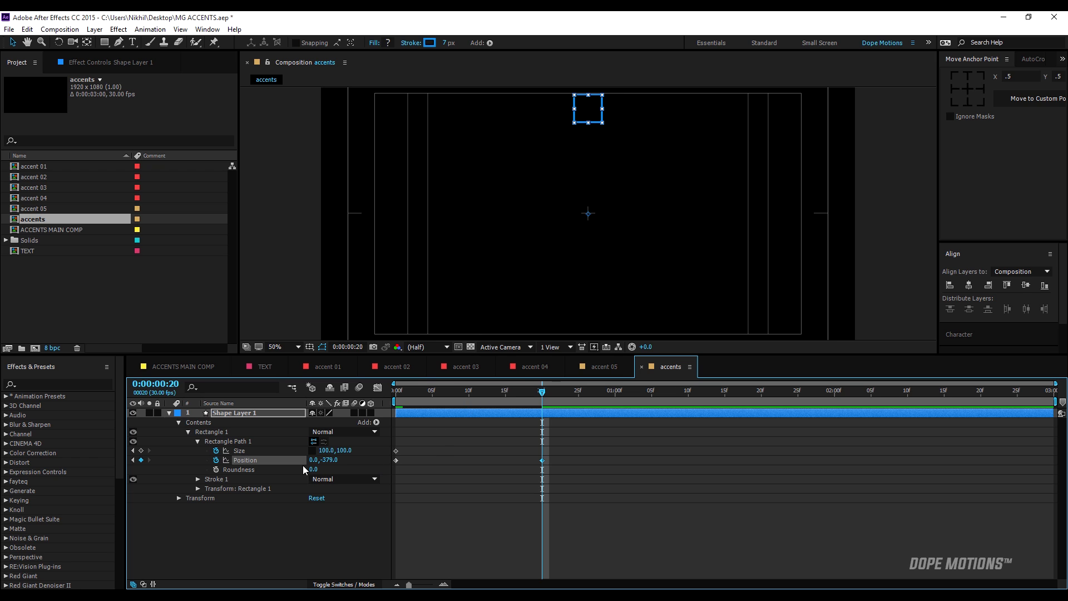
click(141, 451)
Set the rectangle path's Size keyframe at frame 0 to 0, 0 and preview the grow-and-rise animation.
key(Home)
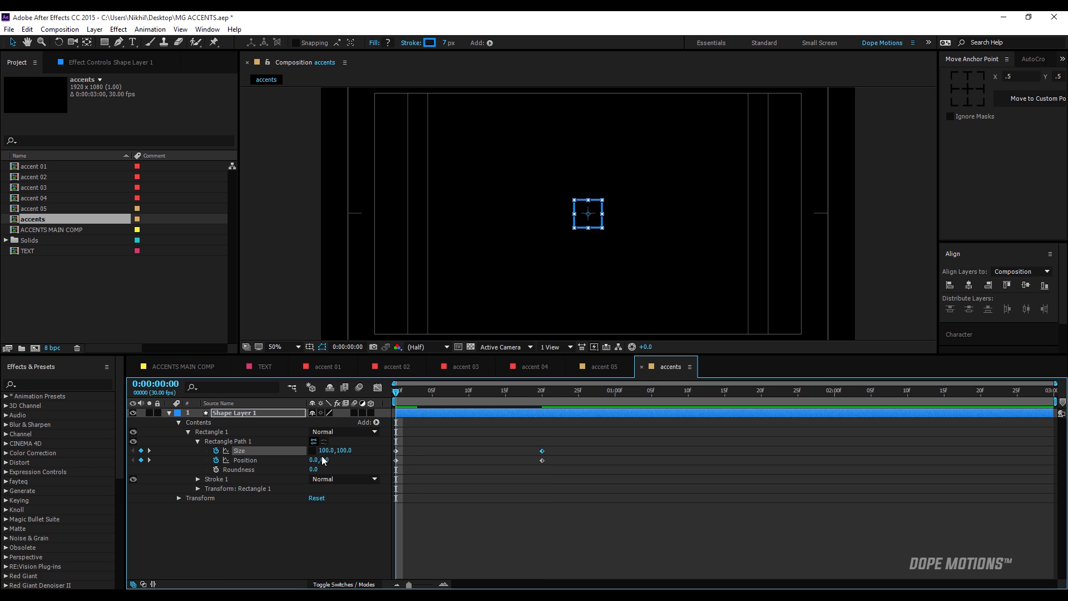
click(323, 450)
text(0)
click(382, 455)
key(space)
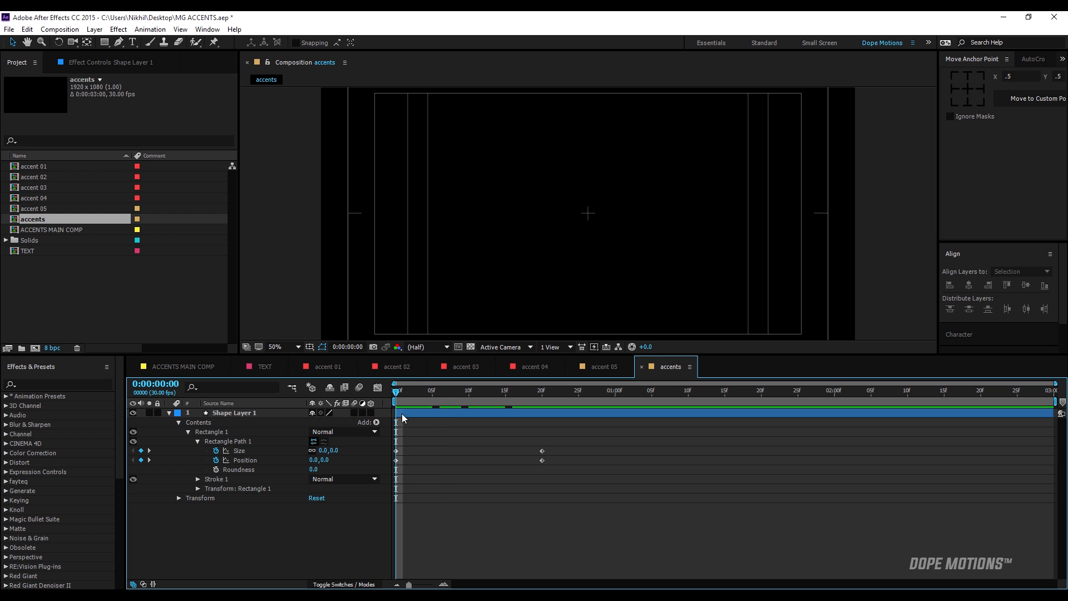
key(space)
drag(415, 426, 486, 432)
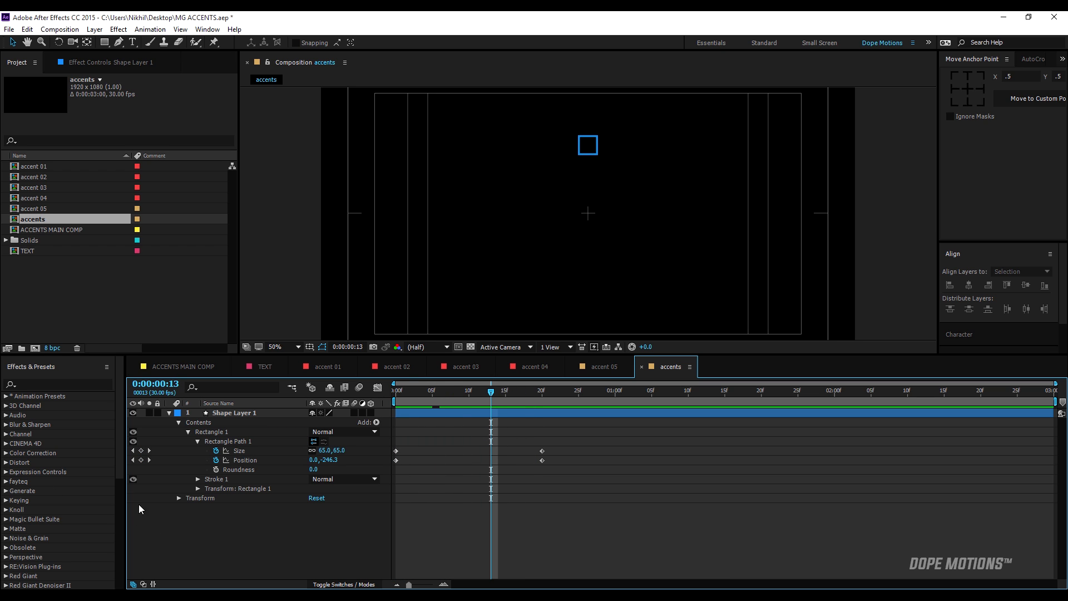
Set the rectangle's Stroke Width to 8 at frame 0 and add a keyframe for it.
click(197, 479)
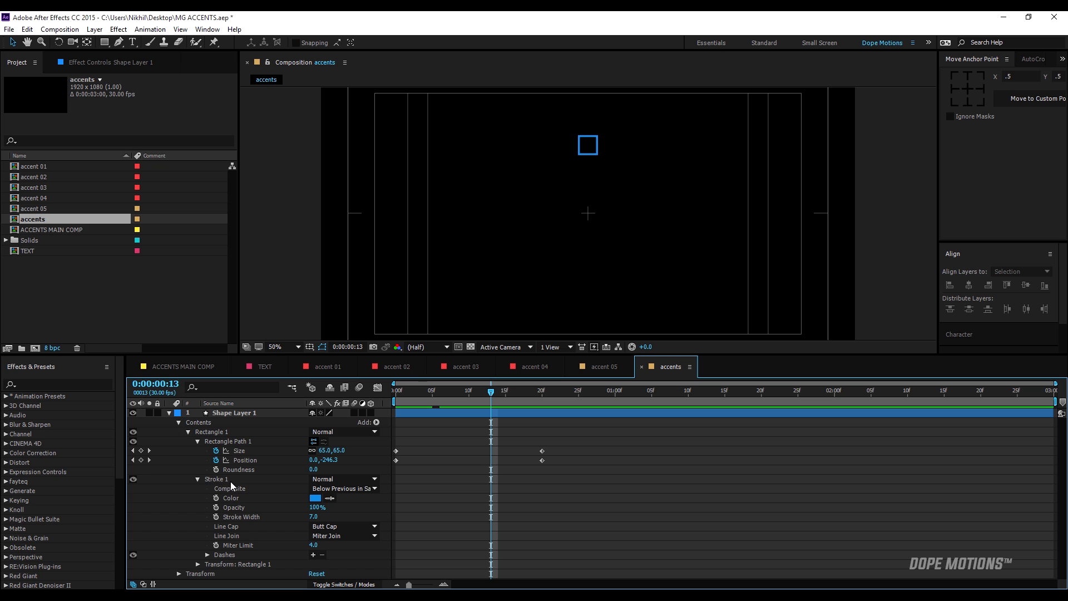
key(Home)
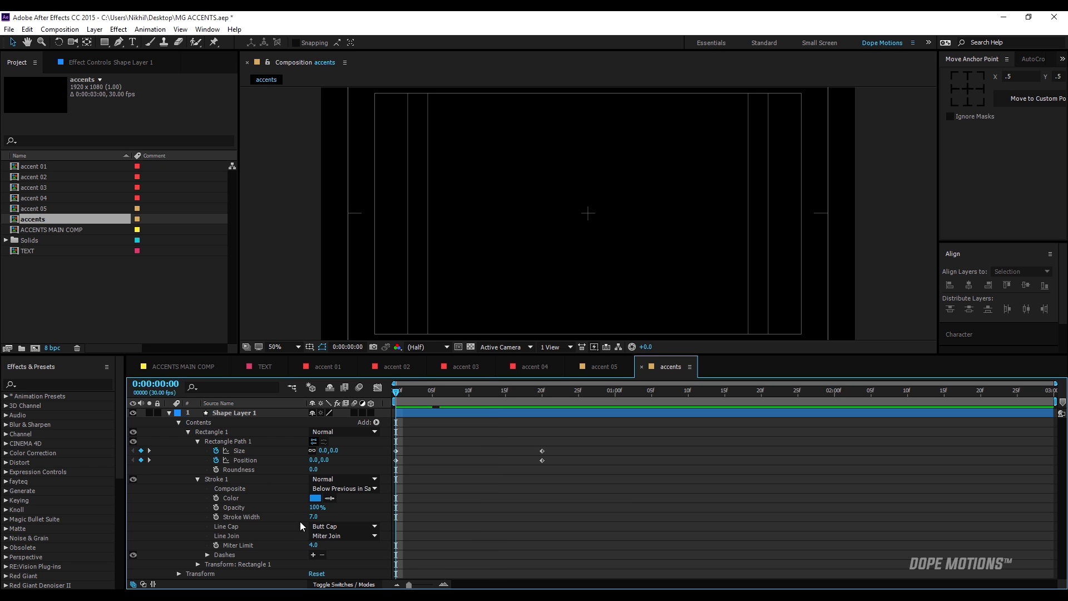
click(314, 517)
key(Return)
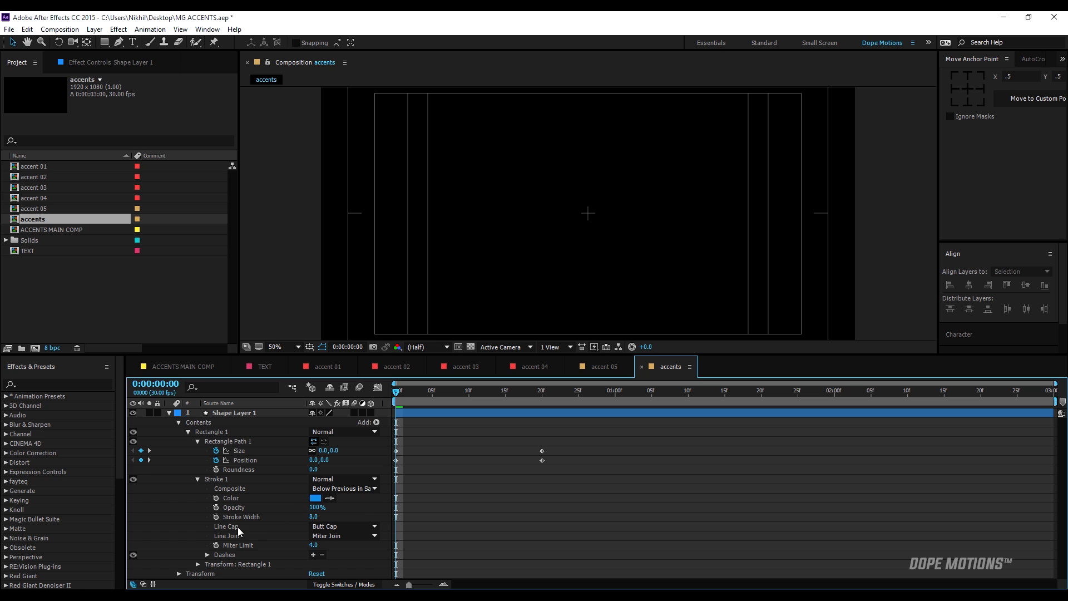
click(216, 517)
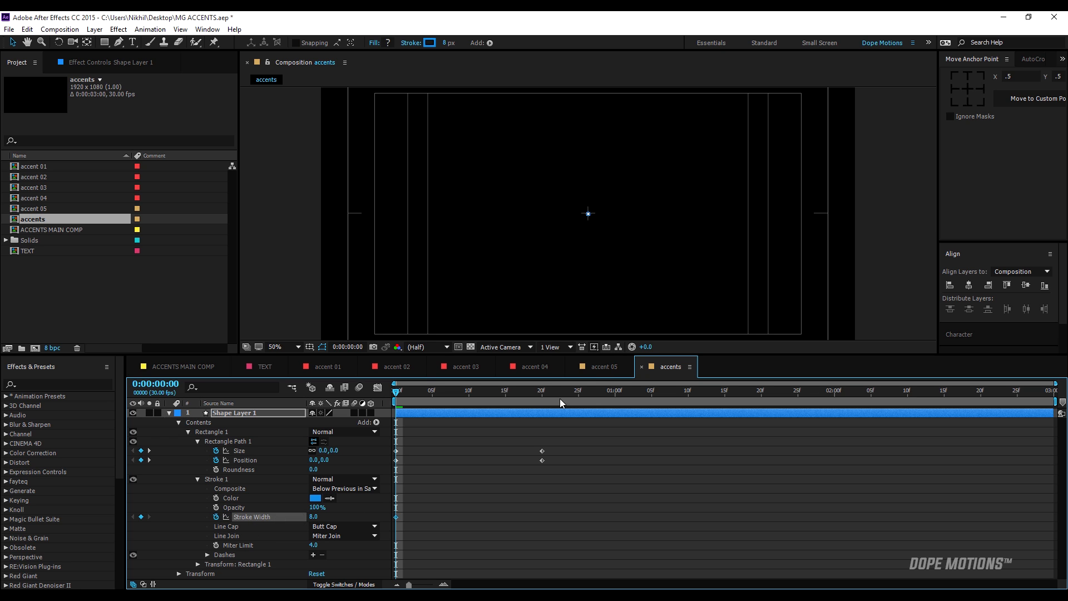
Keyframe the Stroke Width to 0 at frame 20 and preview the fading square.
drag(529, 401, 542, 401)
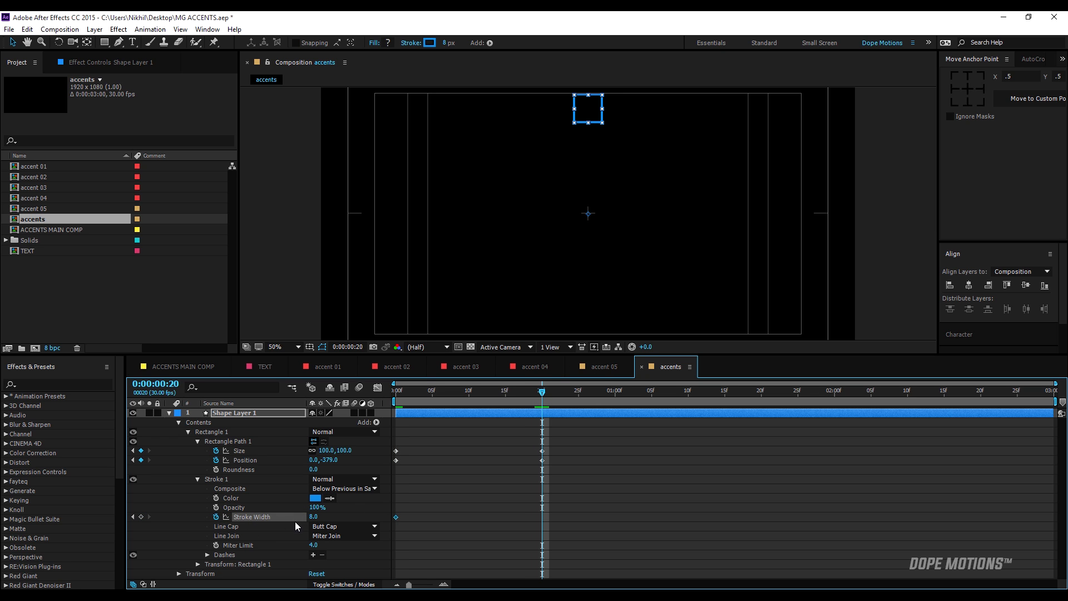
click(313, 517)
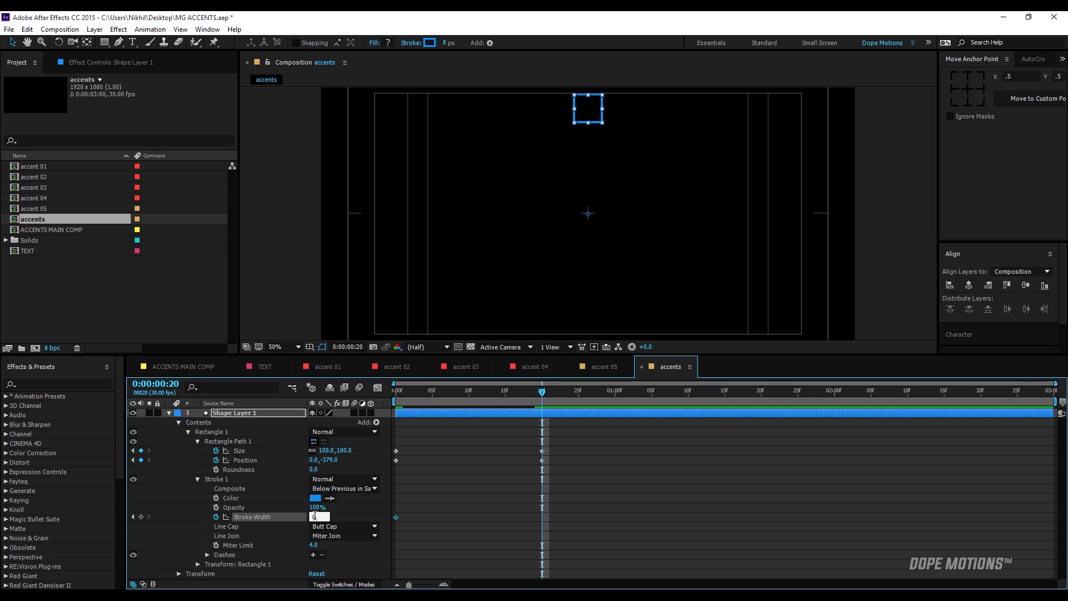
text(0)
key(Return)
key(space)
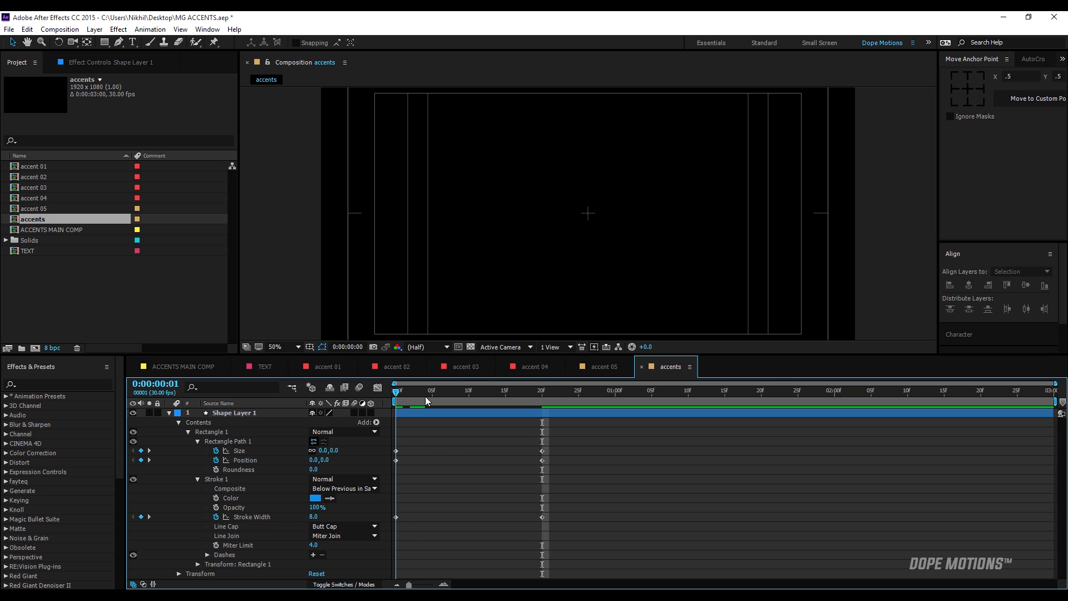
drag(496, 394, 527, 404)
Add a Repeater to the shape layer's contents and expand its properties.
click(188, 432)
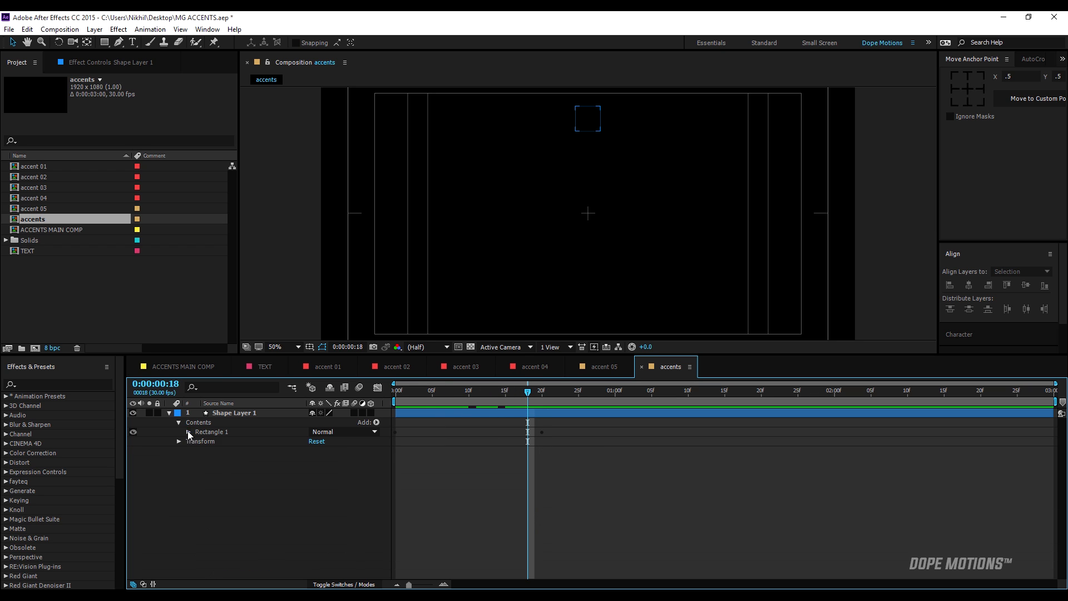
click(376, 423)
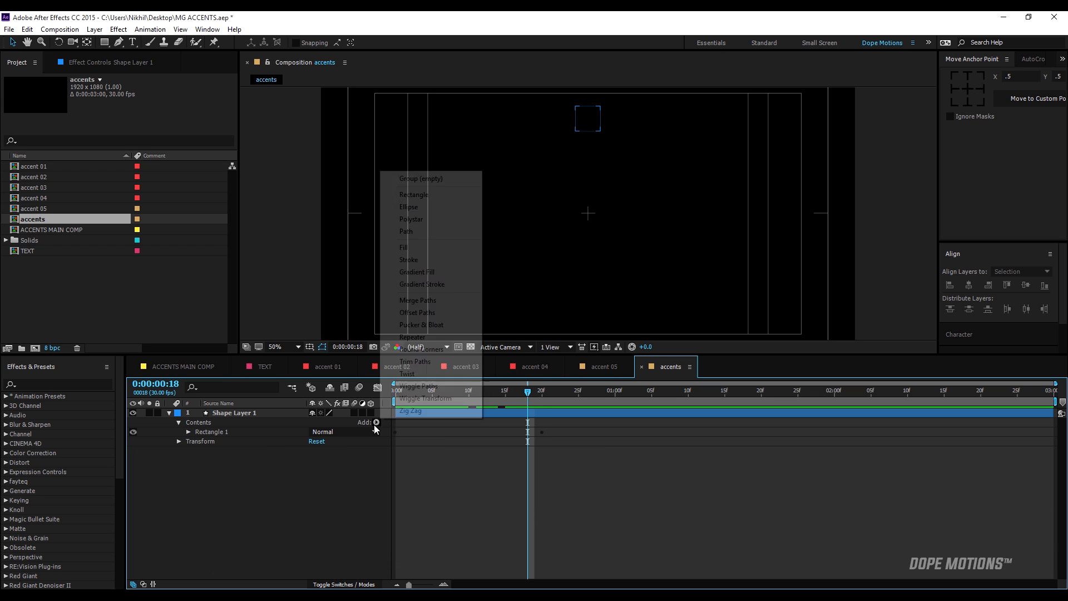
click(422, 336)
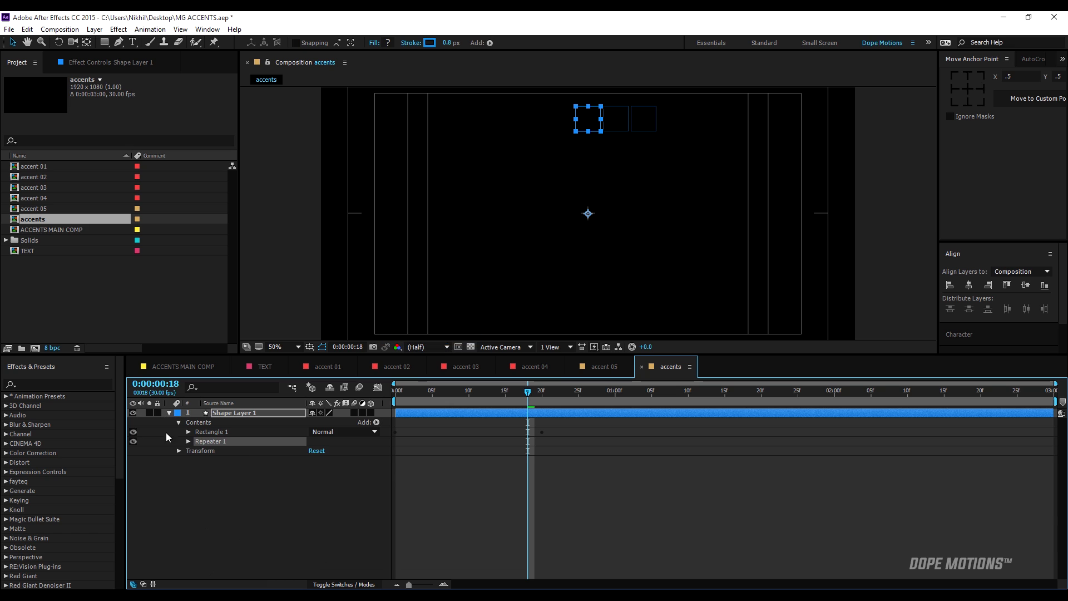
click(189, 441)
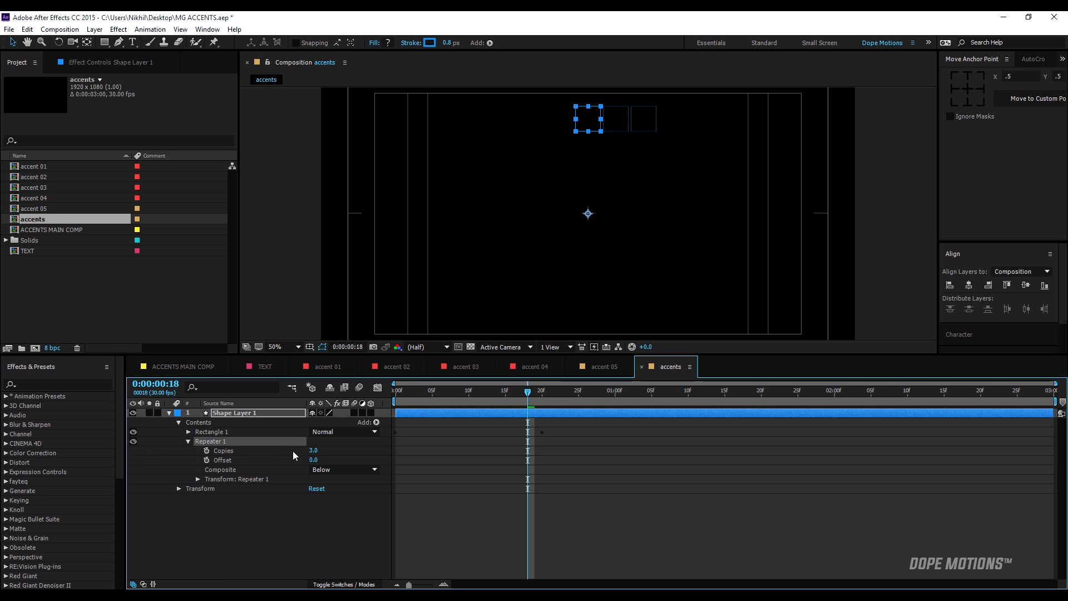
Set the Repeater's Copies to 8 and hide the title/action safe guides in the composition view.
click(314, 450)
text(8)
click(346, 507)
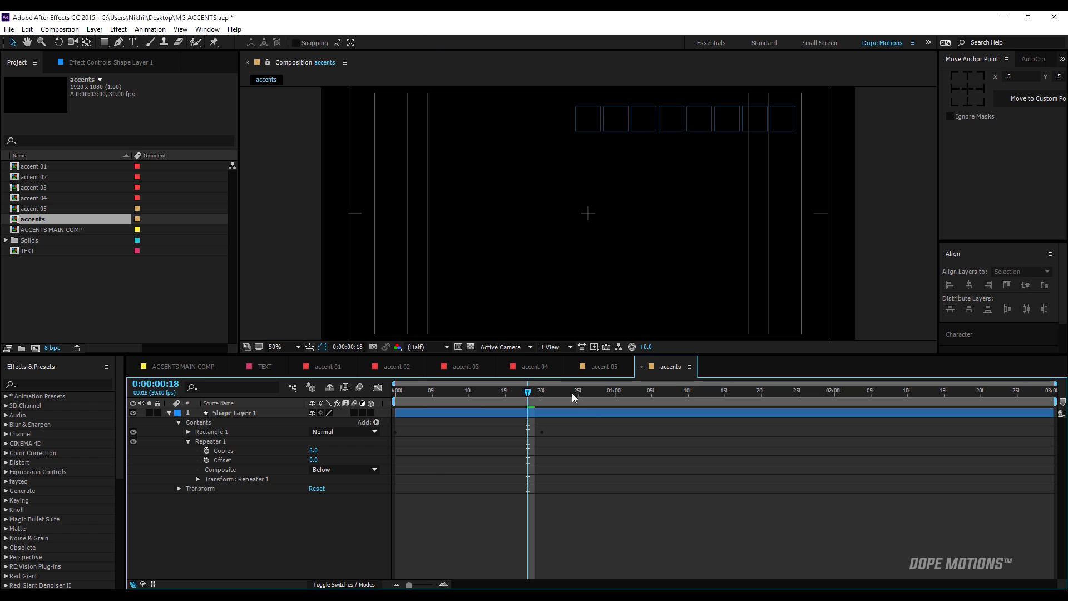
key(apostrophe)
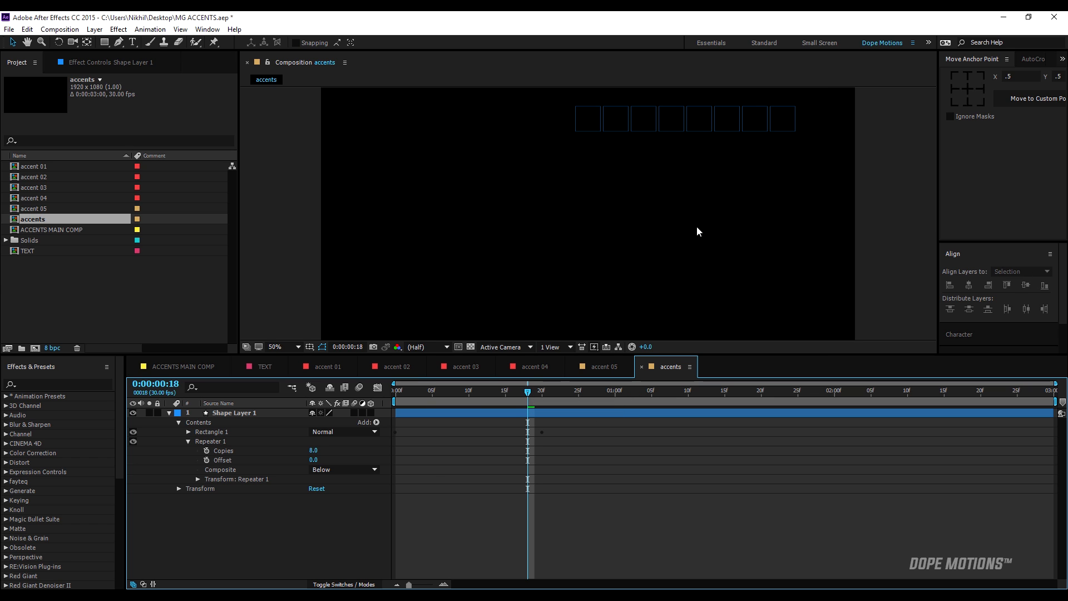
Set the Position in the Repeater's transform to 0, 0 so all copies share one origin.
scroll(697, 226, down, 2)
drag(516, 409, 476, 433)
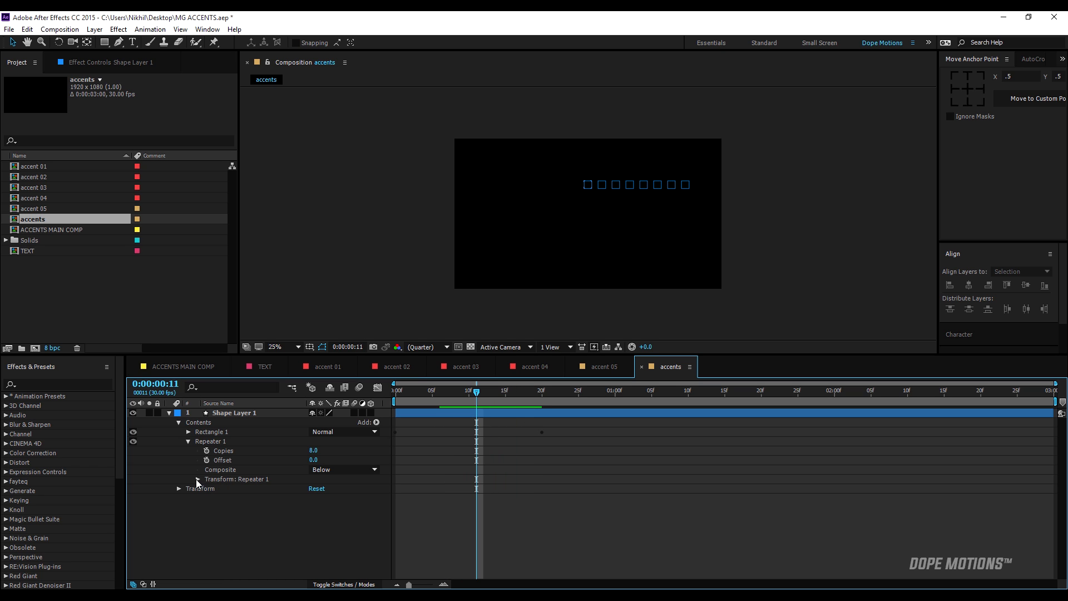
click(200, 479)
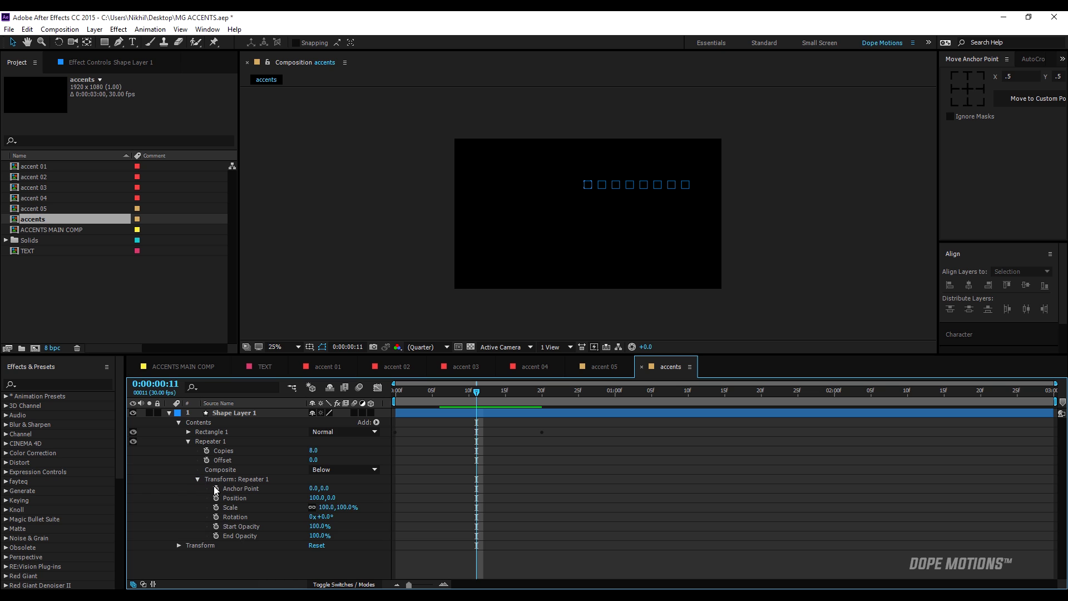
click(317, 497)
text(0)
key(Return)
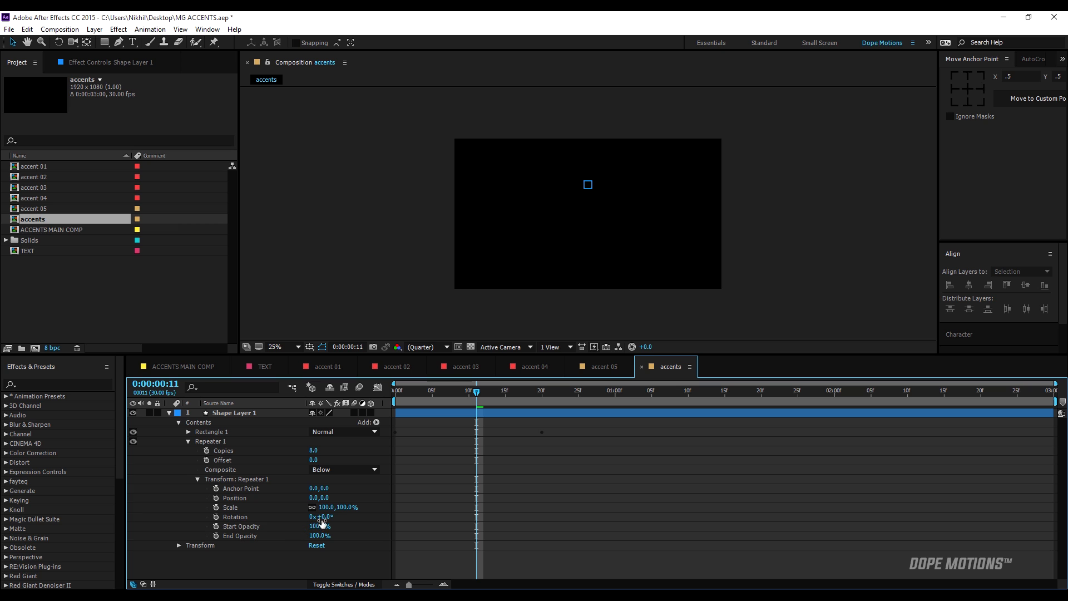
Set the Repeater's transform Rotation to 45° to spread the copies around a full circle, and scrub through the animation.
mouse_move(322, 518)
mouse_down()
mouse_move(354, 517)
mouse_move(342, 519)
mouse_up()
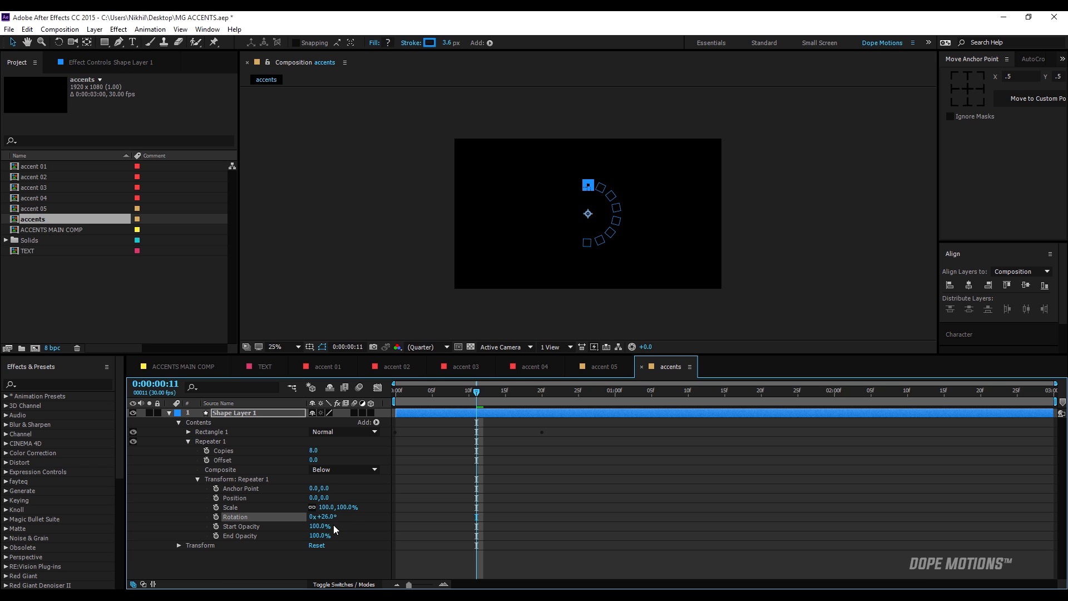
click(327, 517)
text(360/8)
click(352, 529)
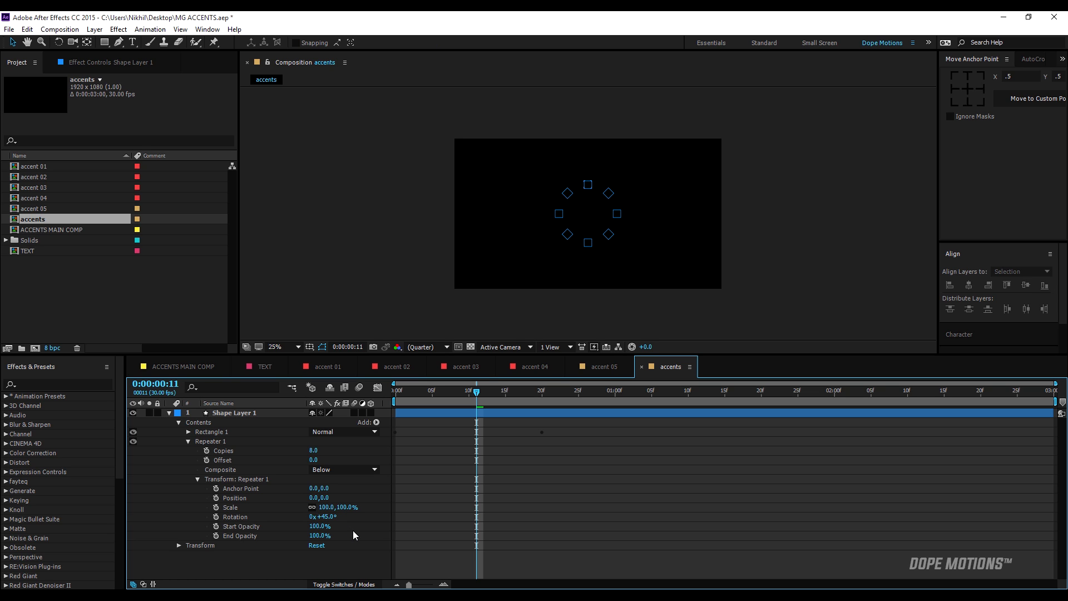
drag(431, 400, 536, 399)
mouse_move(505, 391)
mouse_down()
mouse_move(442, 395)
mouse_move(505, 391)
mouse_up()
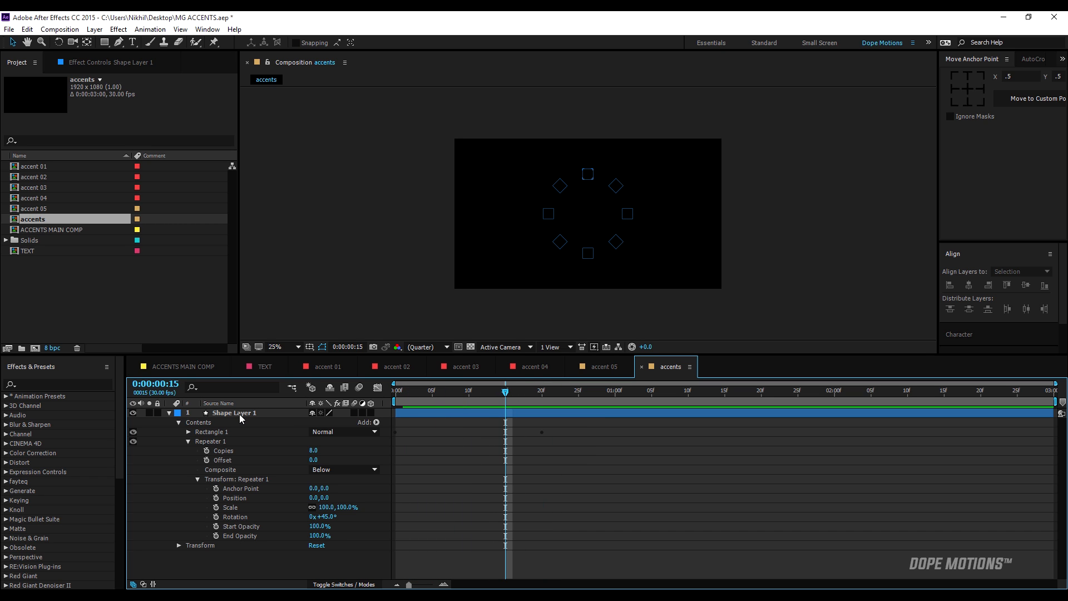
Apply Easy Ease to all Size, Position and Stroke Width keyframes and reshape their speed curves to peak early.
click(240, 413)
key(u)
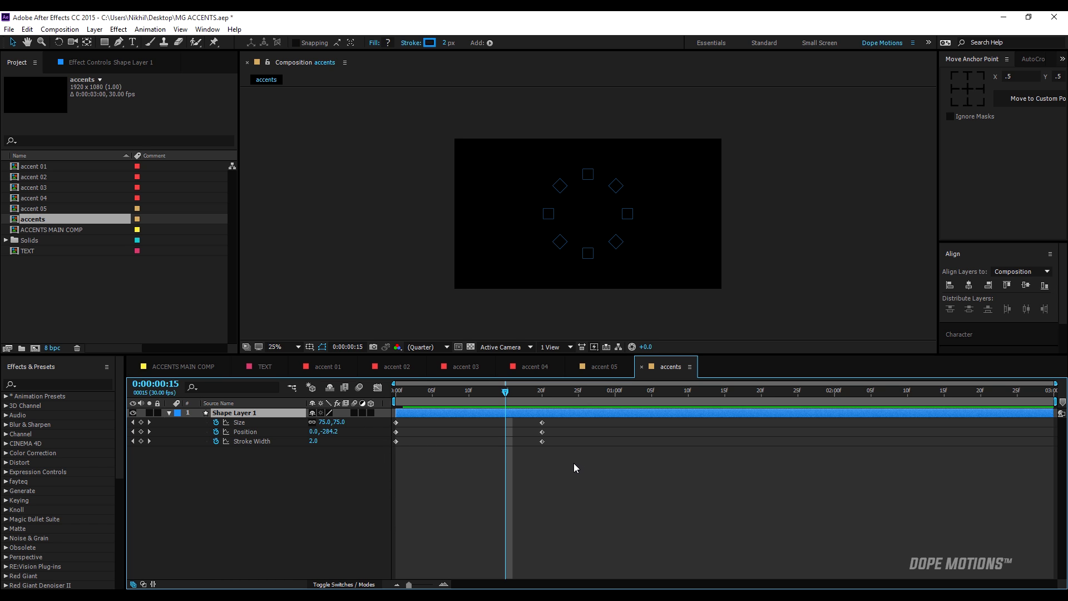
mouse_move(574, 464)
mouse_down()
mouse_move(455, 420)
mouse_move(392, 413)
mouse_up()
key(F9)
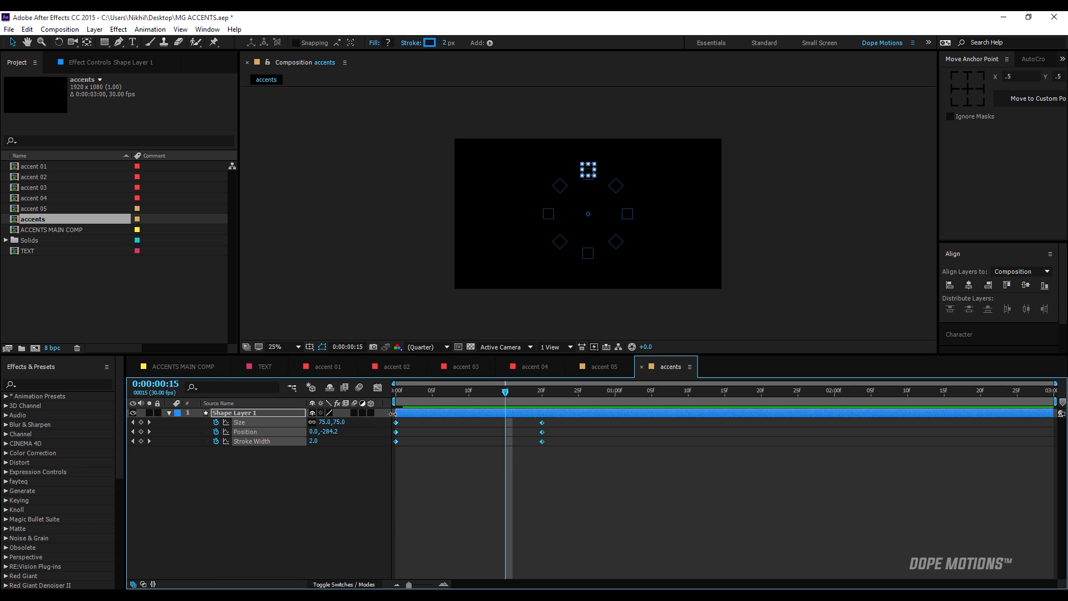
click(378, 387)
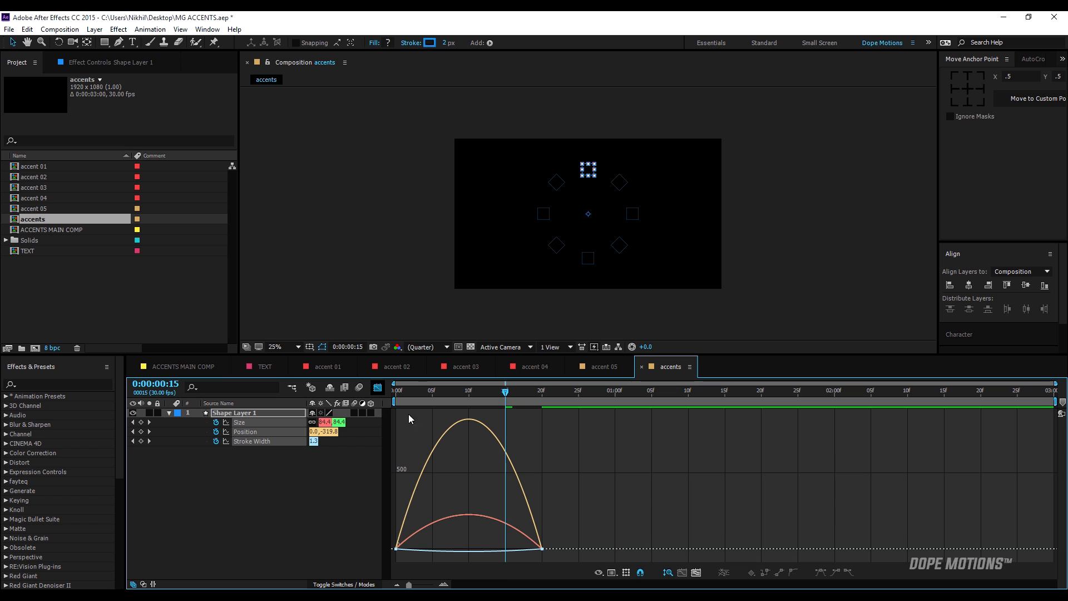
mouse_move(513, 563)
mouse_down()
mouse_move(489, 490)
mouse_move(466, 544)
mouse_up()
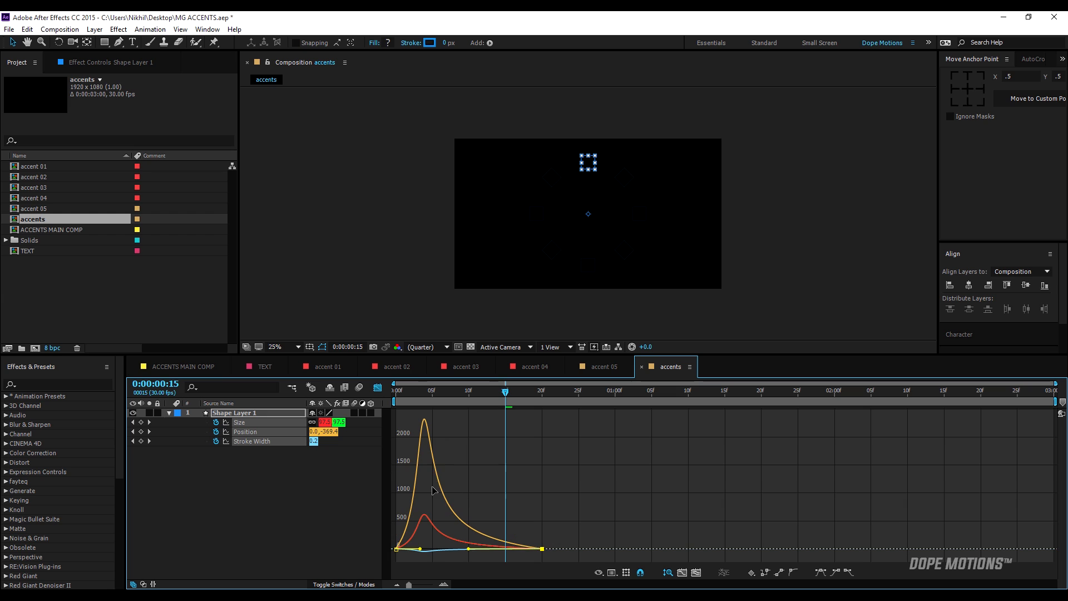
End the work area at frame 24, preview the eased animation and close the graph editor.
drag(418, 394, 572, 424)
key(n)
key(space)
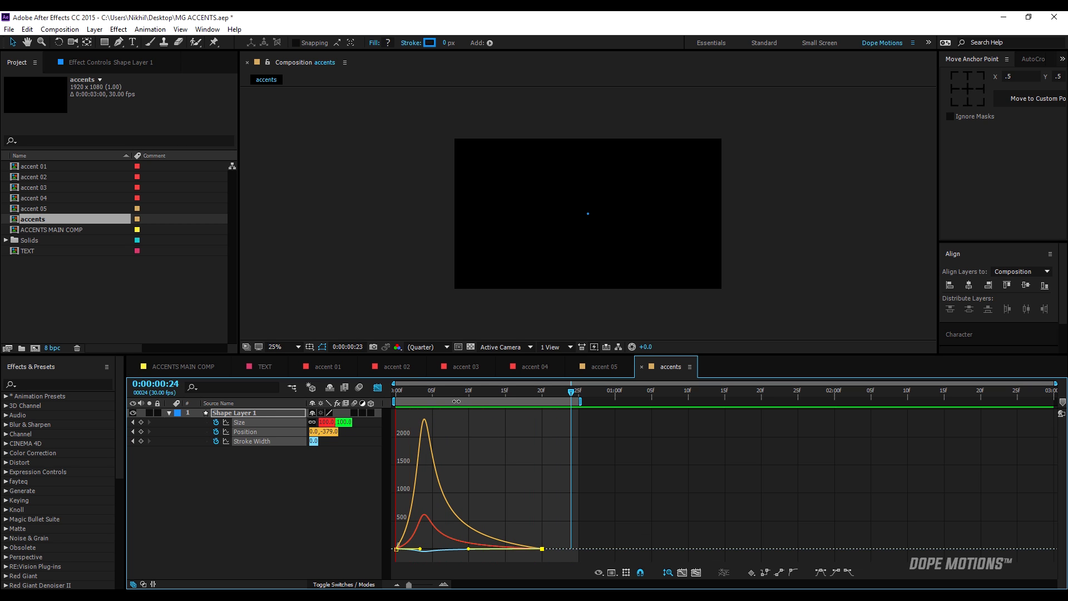
key(space)
click(377, 387)
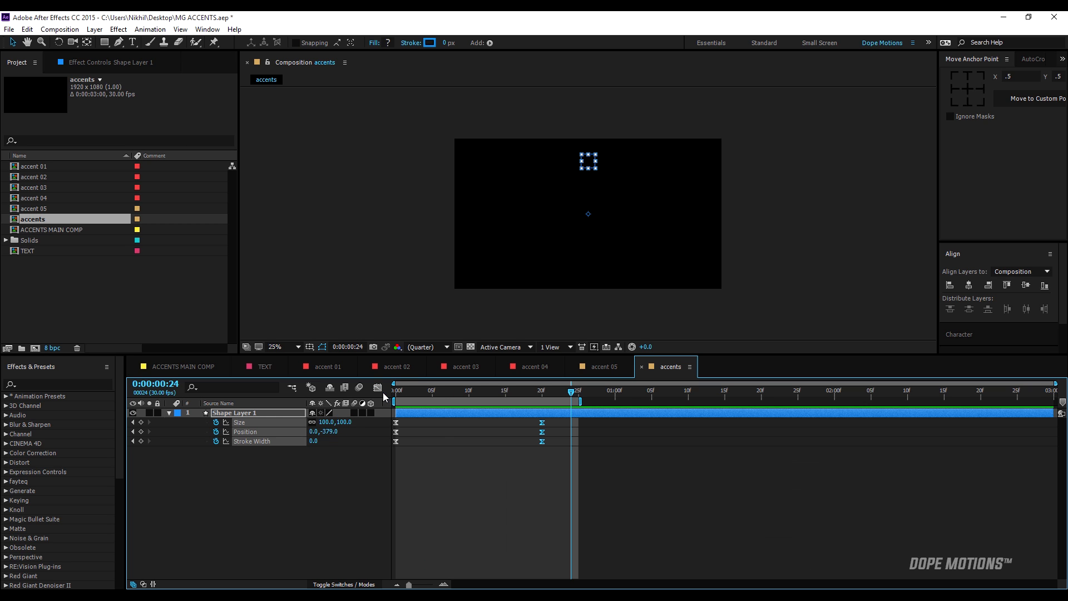
click(464, 456)
Set Shape Layer 1's Scale to 50% and scrub the animation to check the smaller ring.
drag(459, 393, 468, 392)
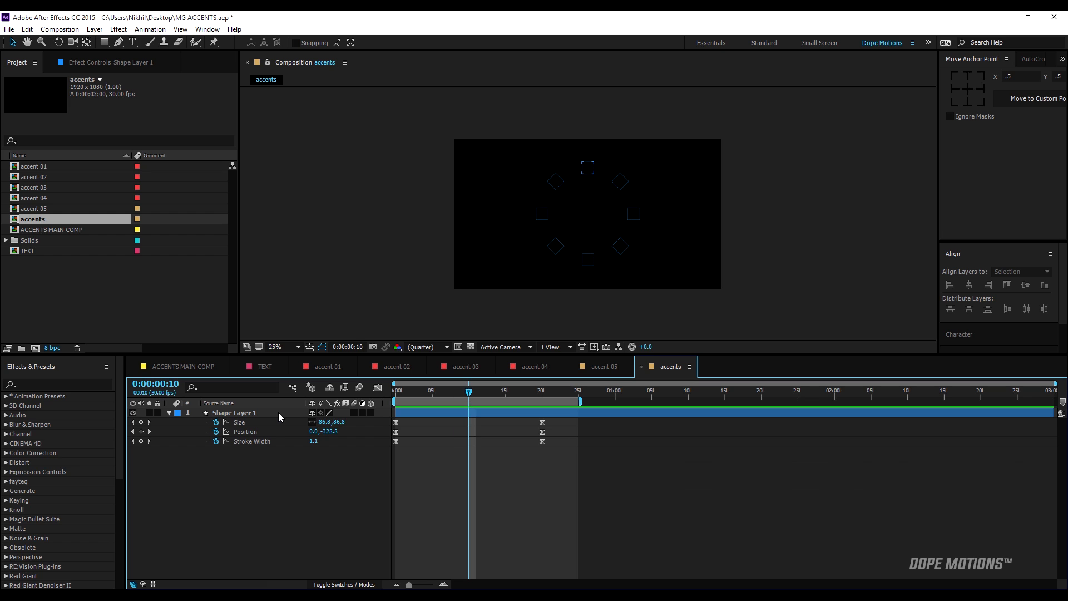
click(276, 412)
key(s)
click(338, 421)
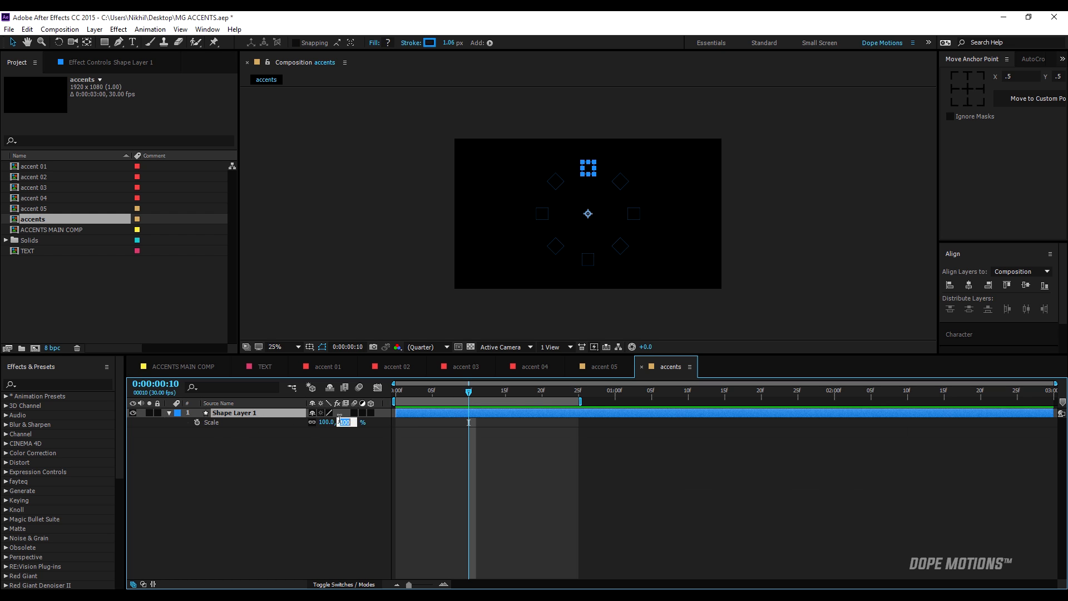
click(335, 459)
scroll(539, 275, up, 2)
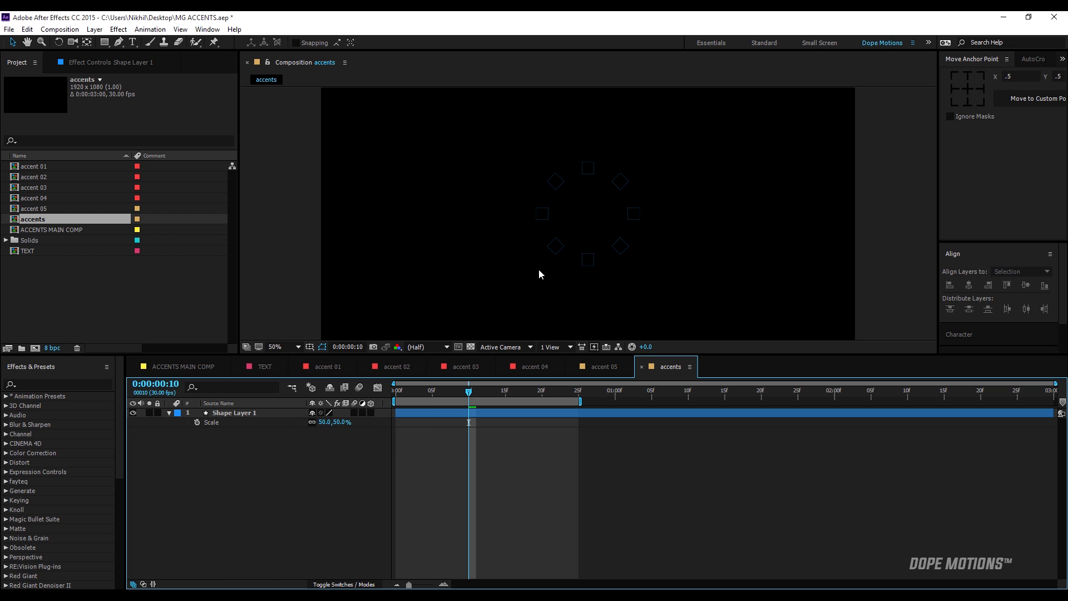
mouse_move(418, 392)
mouse_down()
mouse_move(493, 394)
mouse_move(424, 399)
mouse_up()
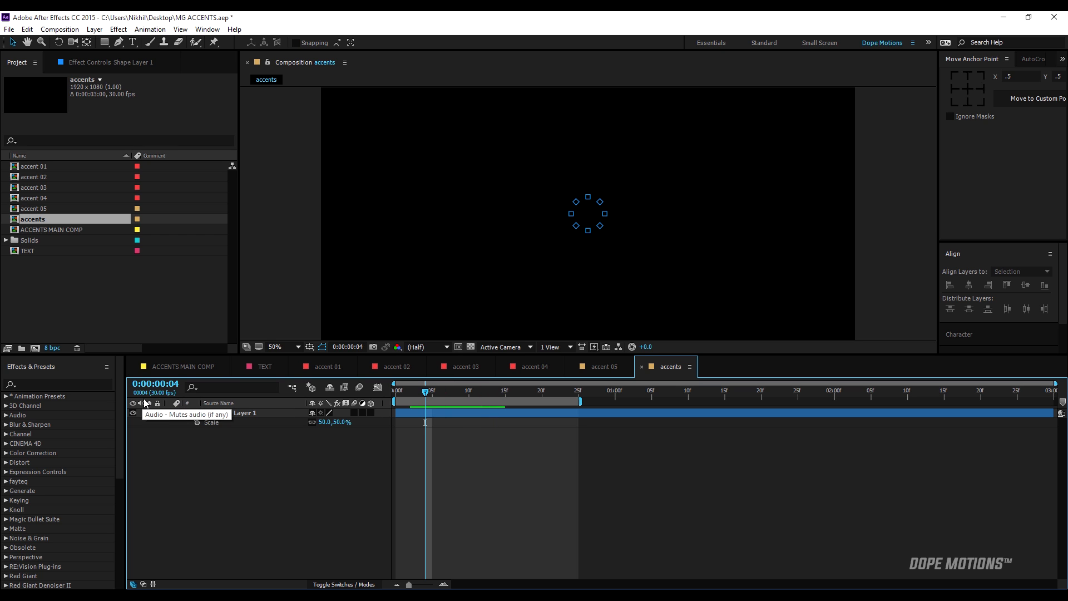
Duplicate Shape Layer 1, offset the copy to start at frame 5, and scrub through the staggered rings.
click(225, 413)
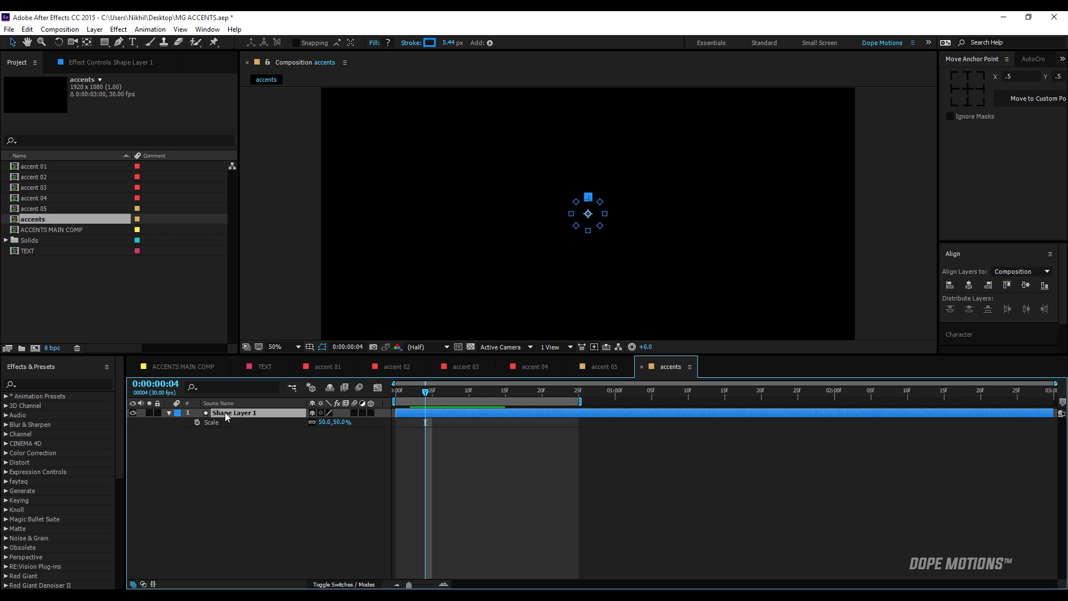
key(ctrl+d)
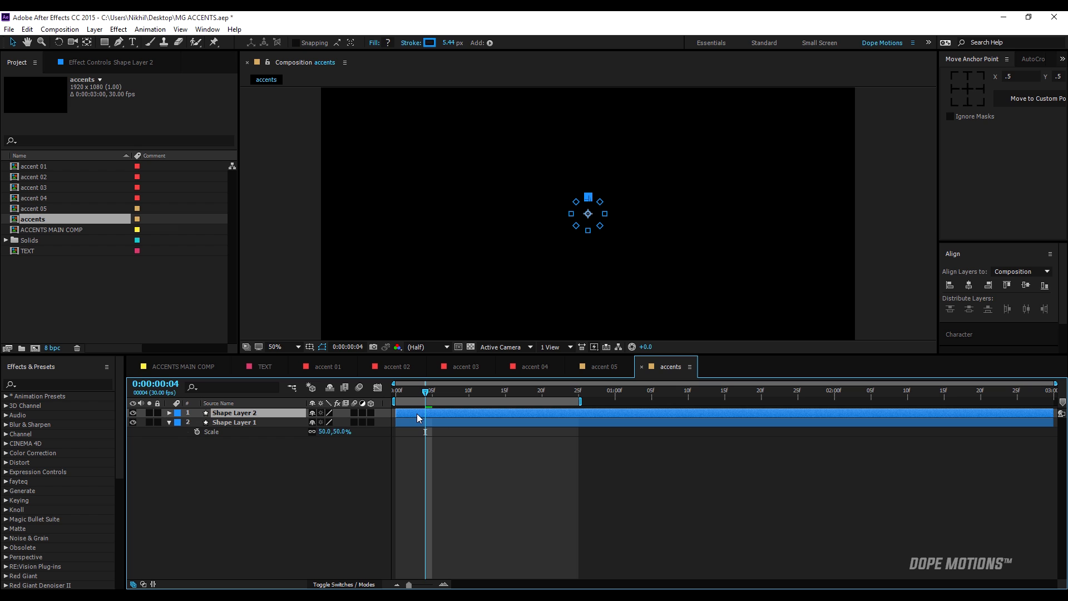
drag(418, 414, 484, 391)
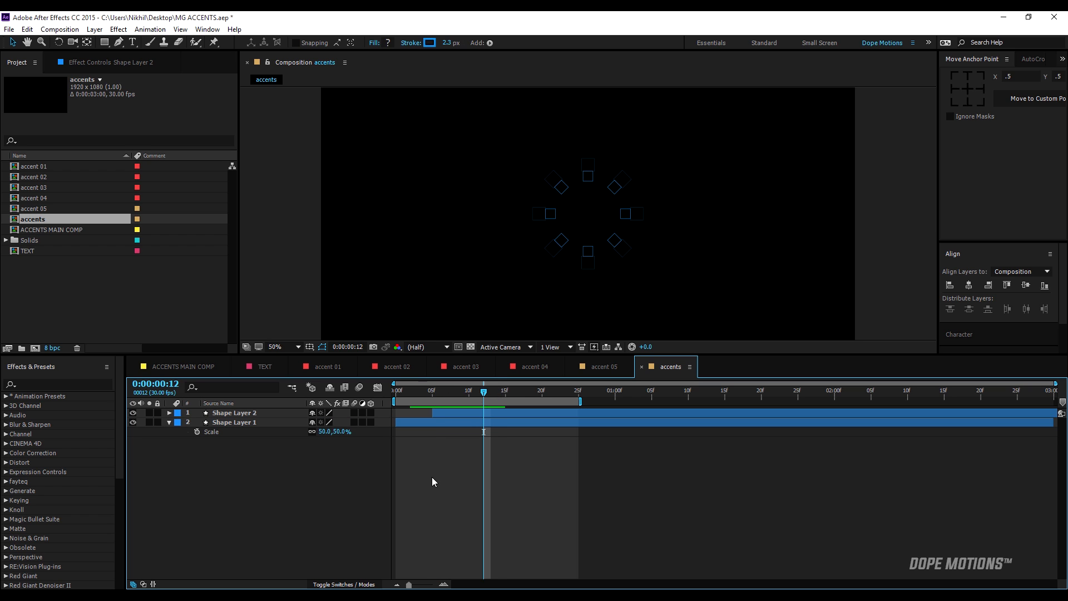
drag(418, 392, 505, 392)
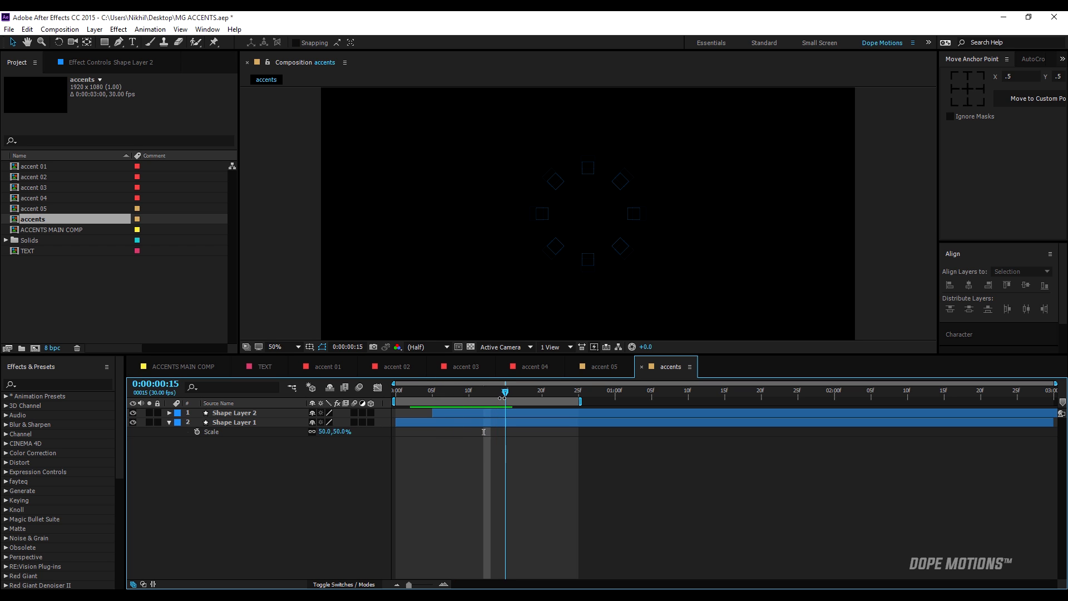
Set the rectangle path's Roundness to 100 on Shape Layer 2 to turn its squares into circles, and scrub to check.
click(169, 413)
click(179, 423)
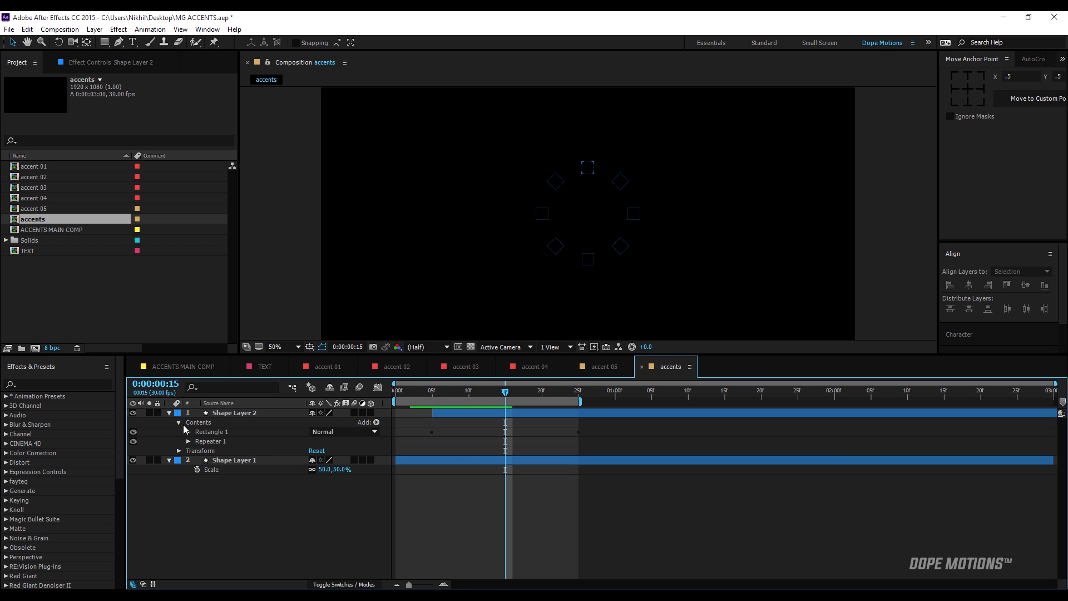
click(188, 432)
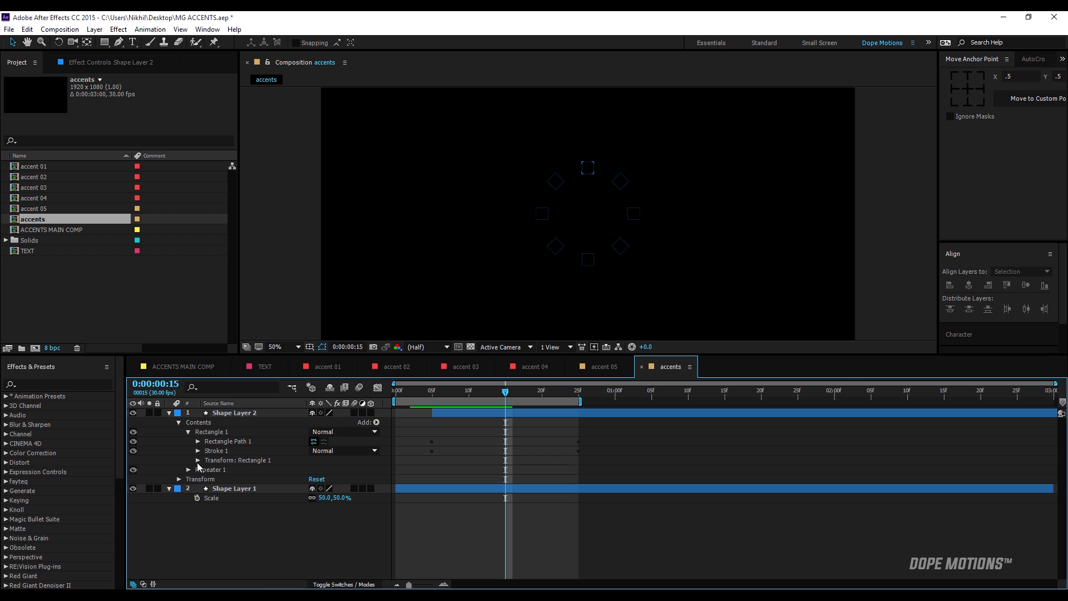
click(197, 441)
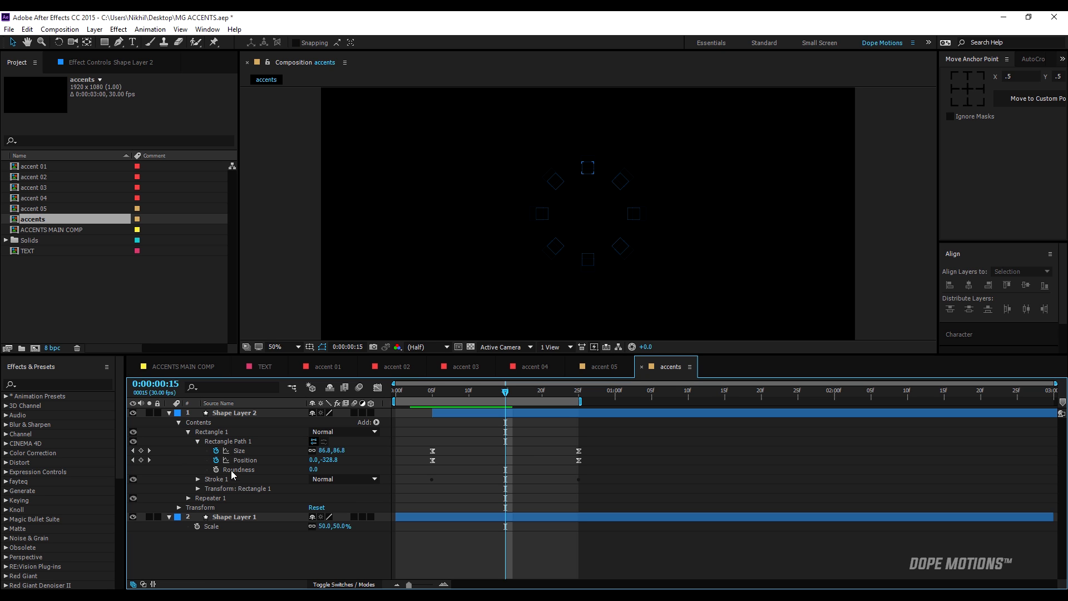
click(315, 470)
key(Return)
drag(505, 392, 461, 394)
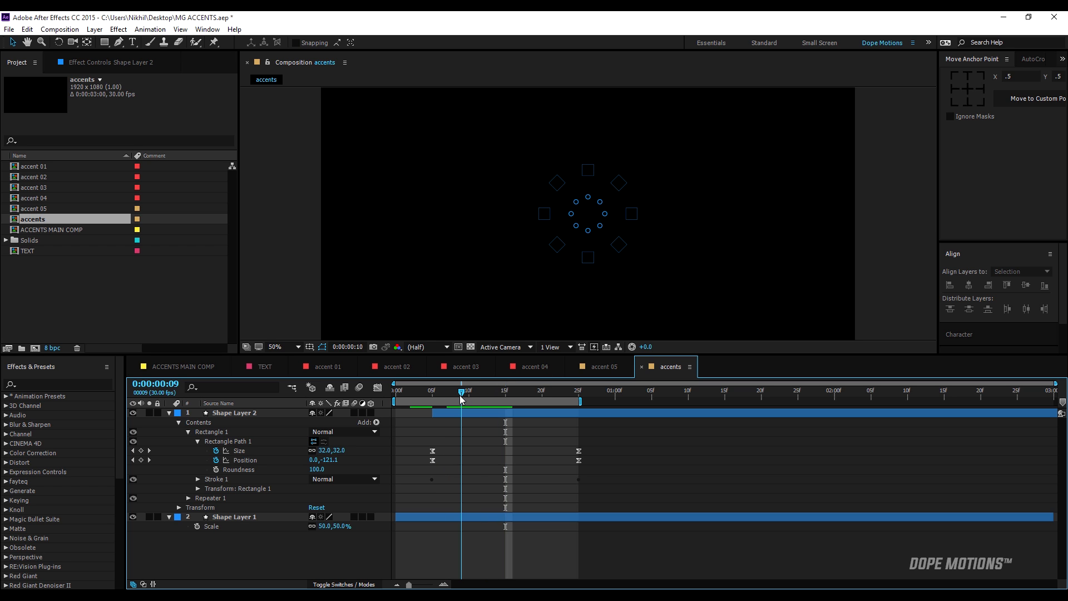
Duplicate both shape layers with the copies starting at about frames 9 and 14, and end the work area at 0:00:01:01.
click(169, 412)
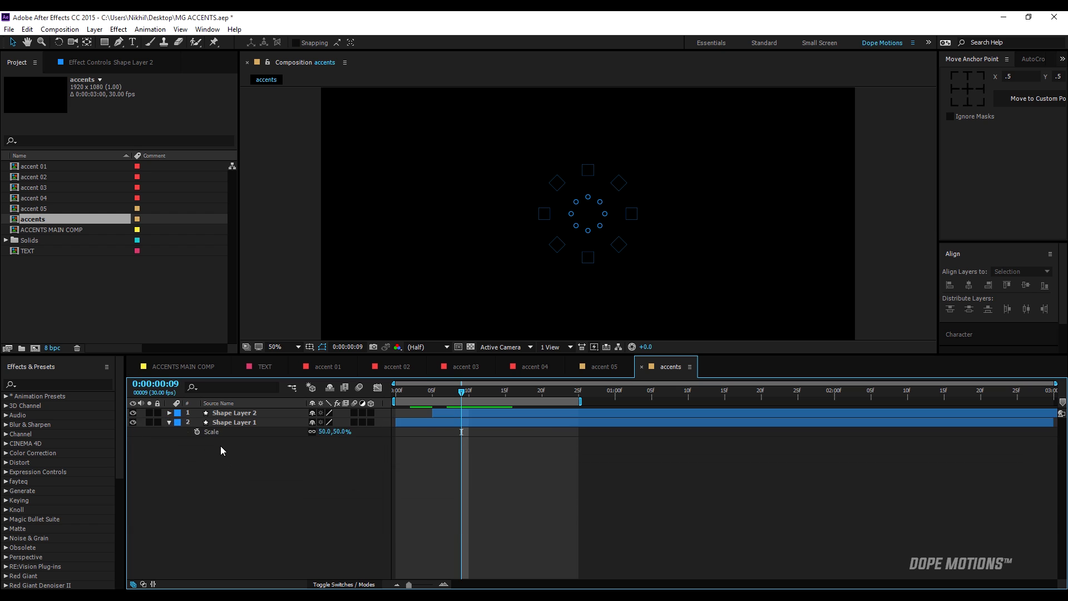
drag(221, 446, 236, 418)
key(ctrl+d)
drag(441, 423, 507, 424)
click(525, 476)
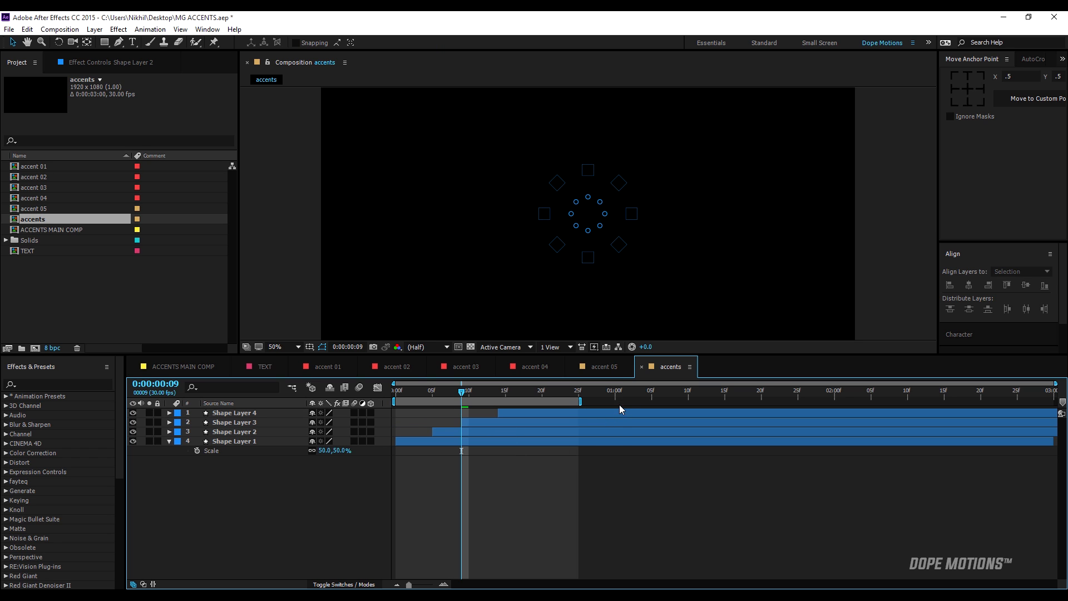
click(621, 402)
key(n)
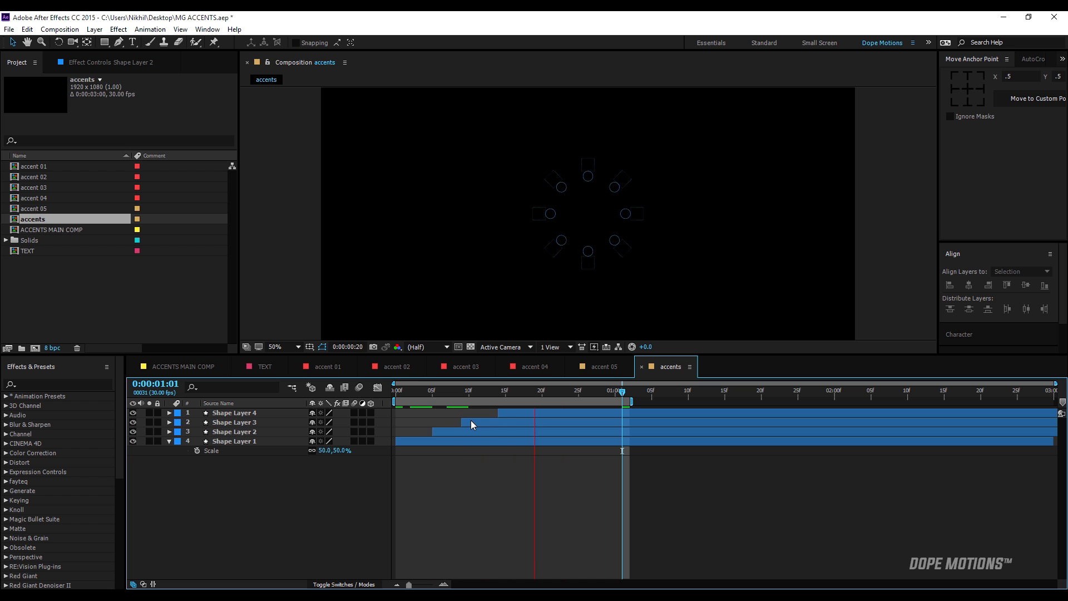
Change Shape Layer 1's stroke color from the blue hue to yellow-orange.
click(242, 440)
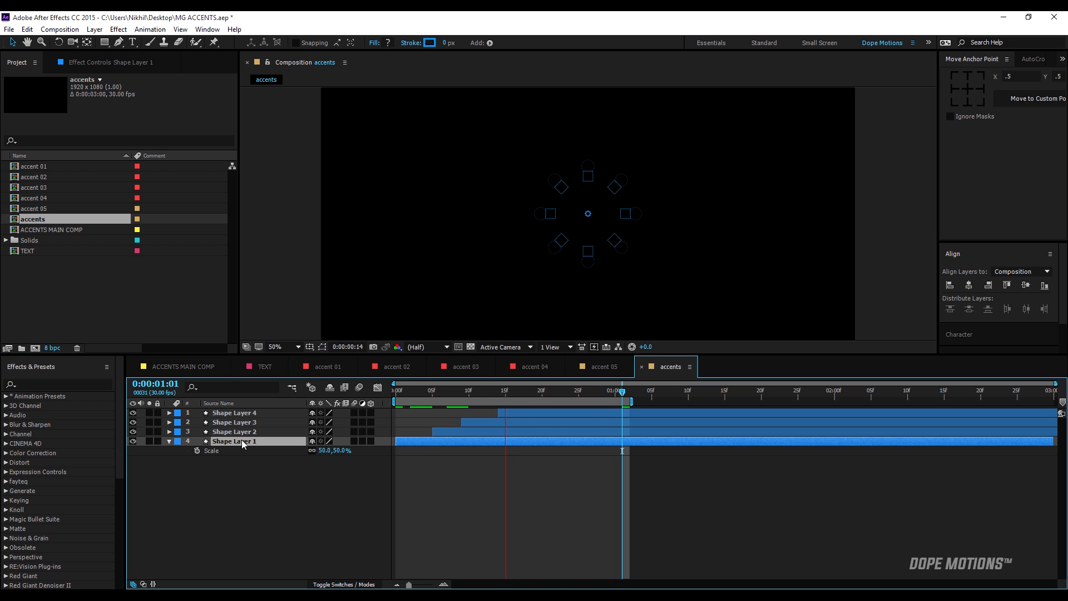
click(429, 43)
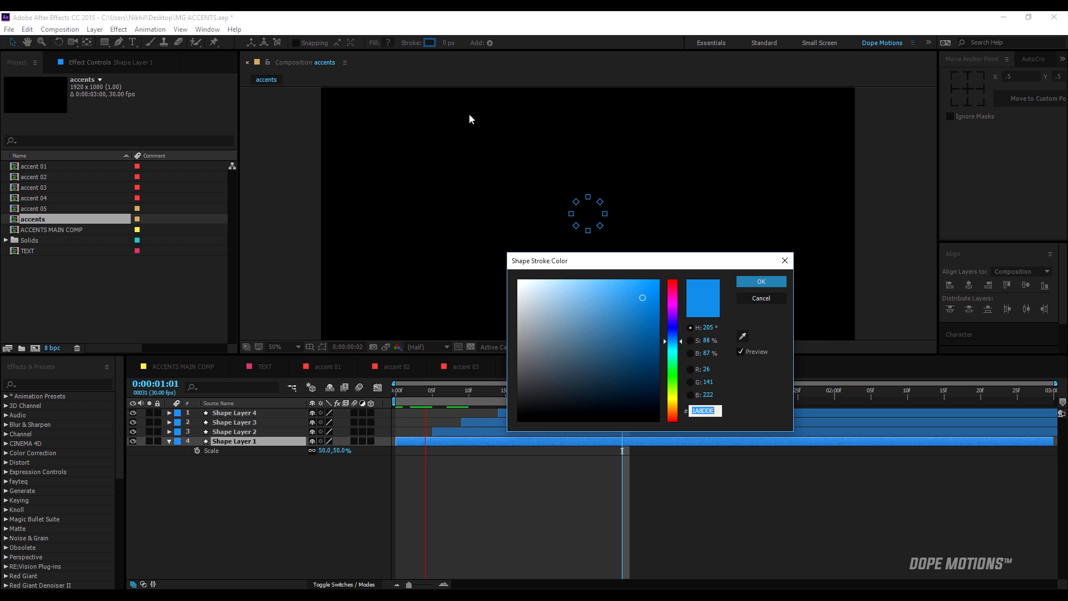
drag(672, 342, 671, 406)
click(779, 281)
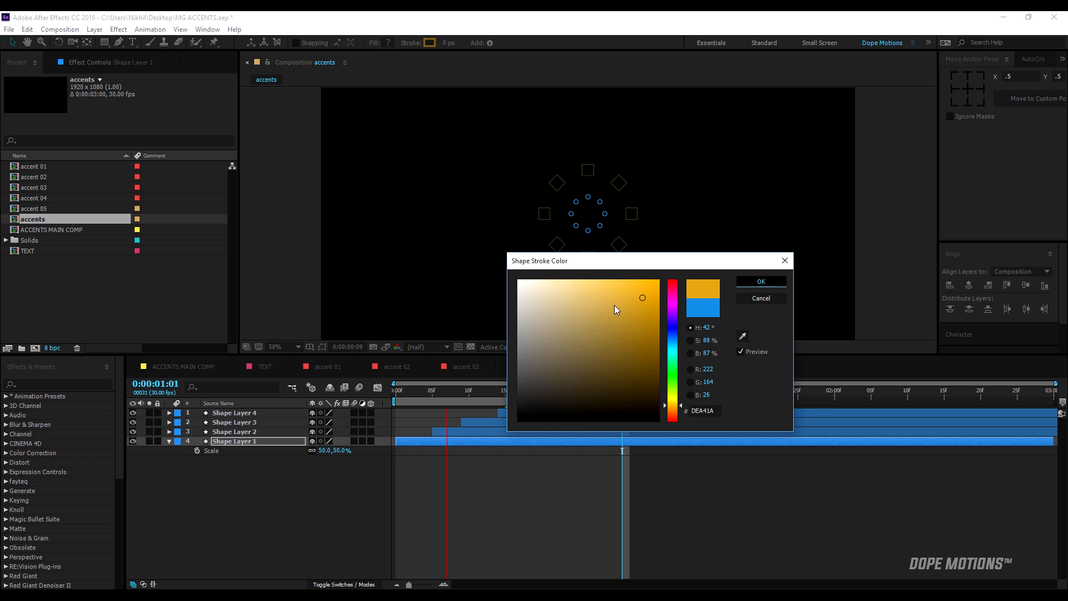
Change Shape Layer 3's stroke color to pink DE1A68 and Shape Layer 4's stroke color to green.
click(232, 432)
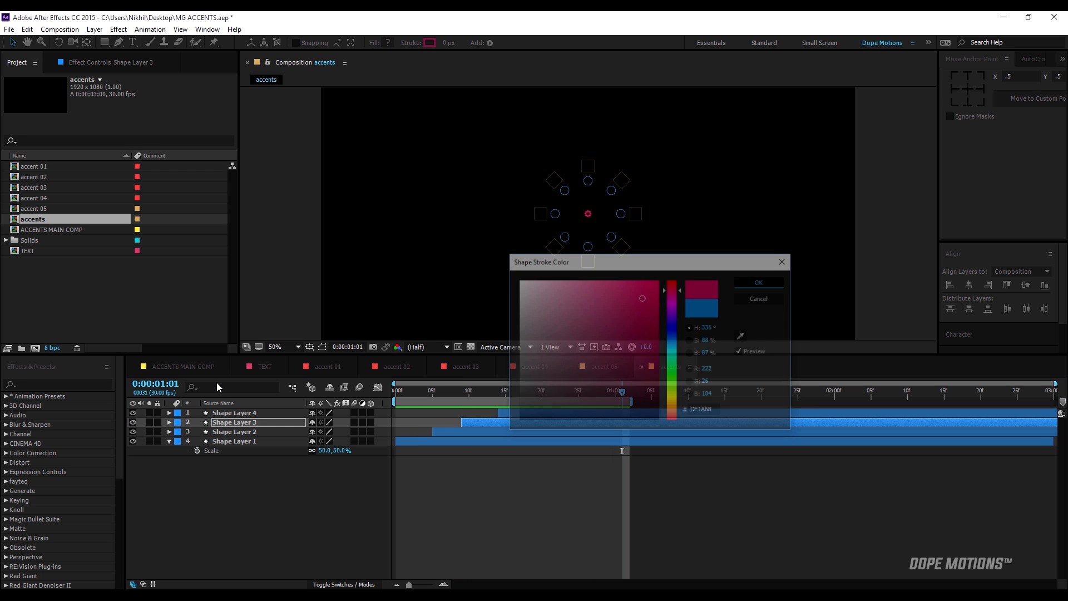
click(216, 418)
click(217, 413)
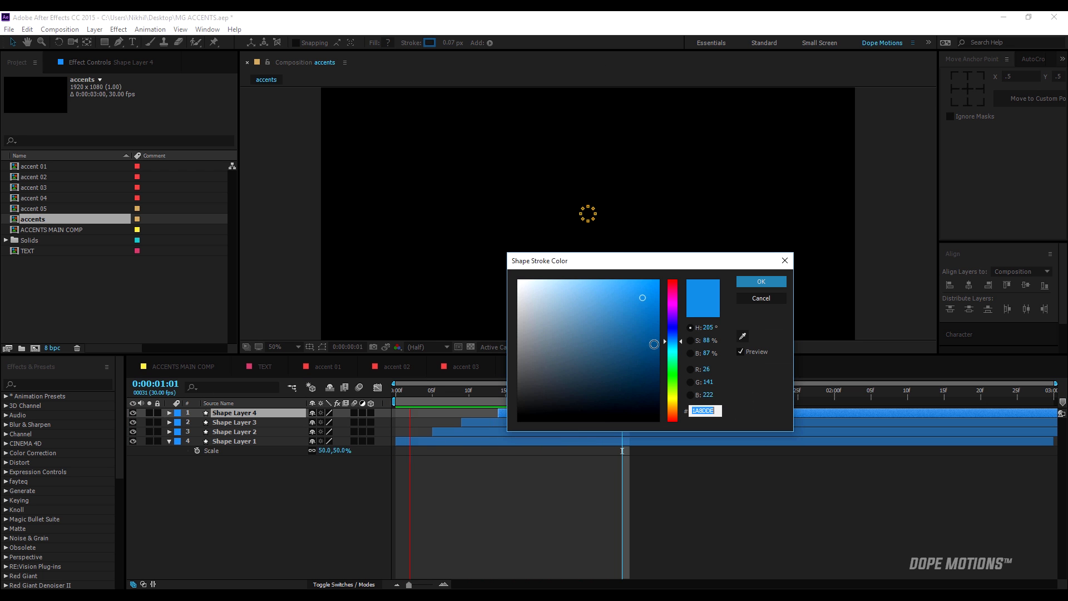
drag(672, 350, 673, 362)
click(761, 281)
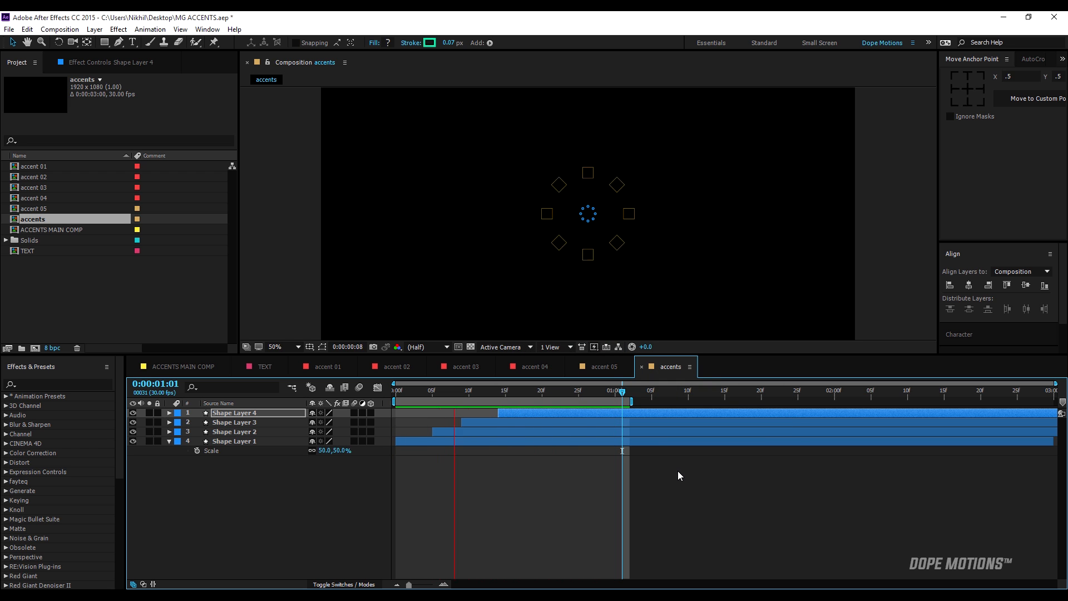
Scrub through the ACCENTS MAIN COMP to review how the finished accents combine lines with rings, and return to the accents composition.
click(474, 393)
click(224, 364)
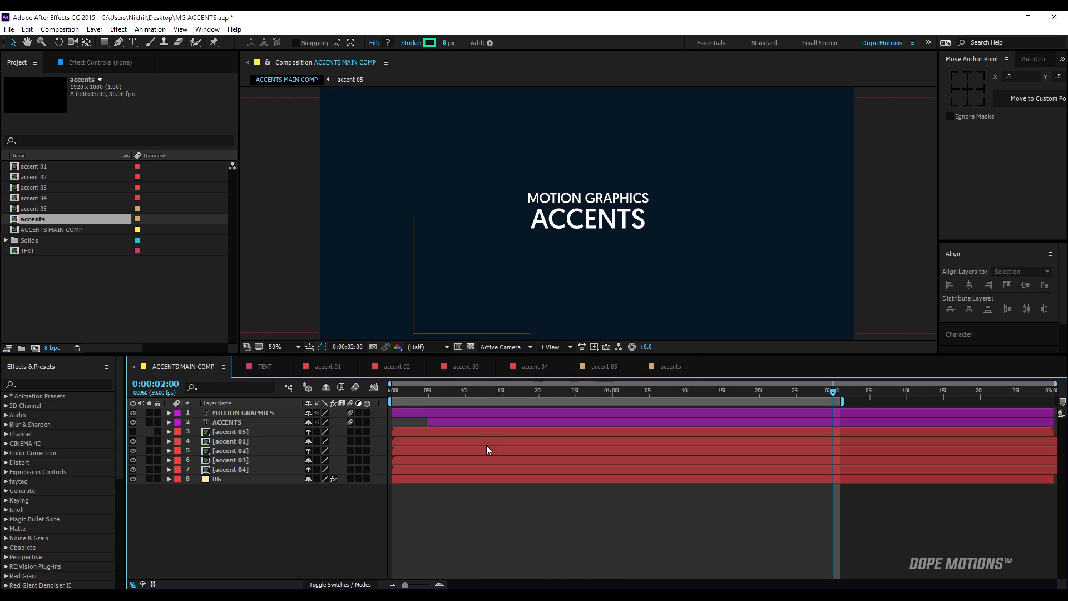
drag(439, 395, 634, 395)
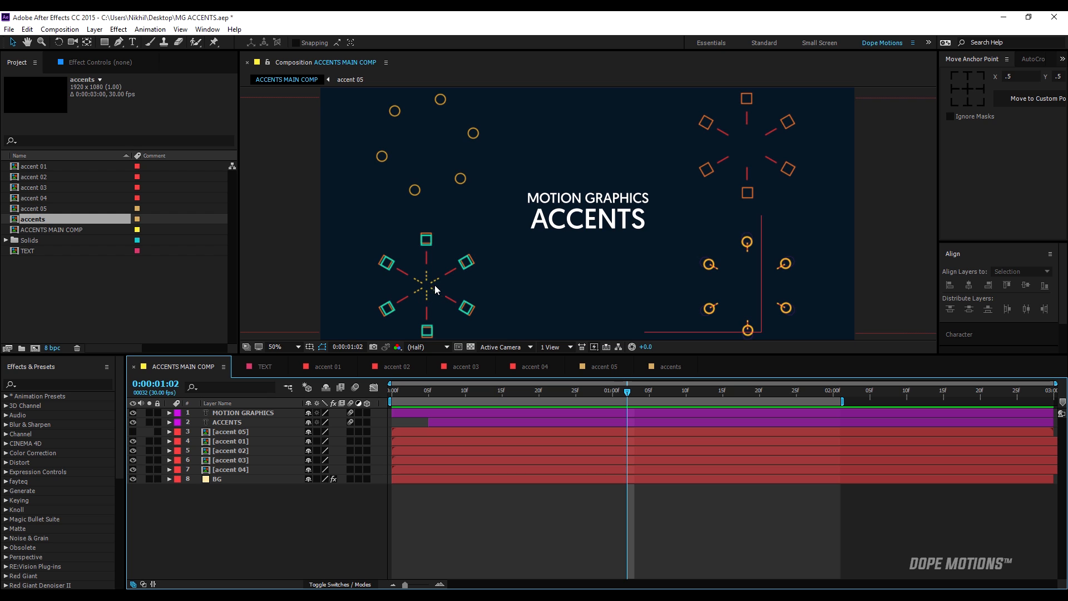
click(667, 371)
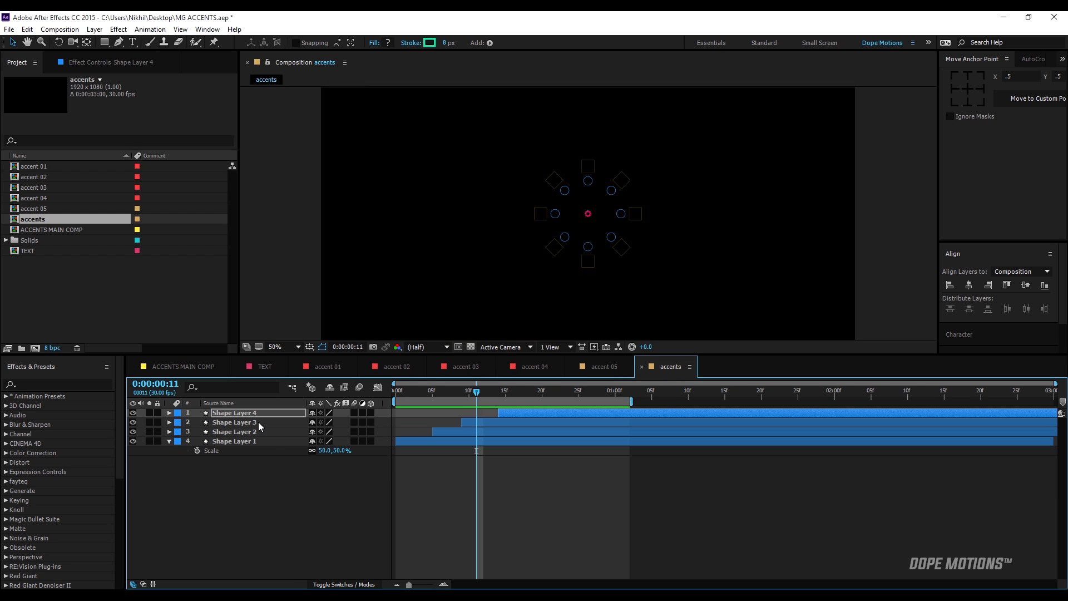
Hide the four existing shape layers and draw a vertical Pen tool line from the composition's centre up to the upper title-safe edge.
click(168, 441)
click(130, 445)
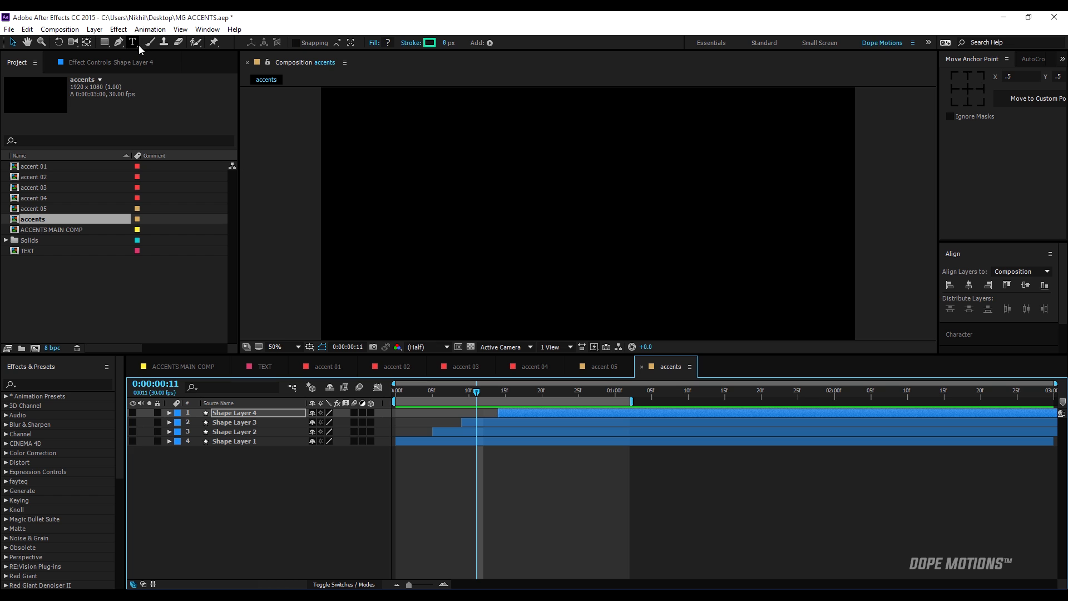
click(119, 42)
key(apostrophe)
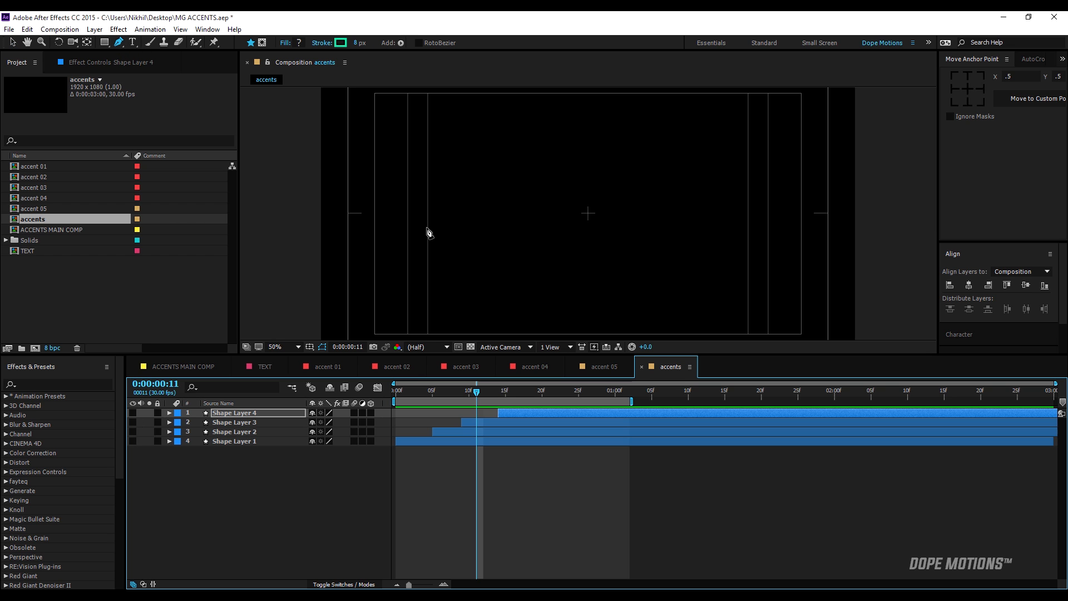
key(comma)
key(comma)
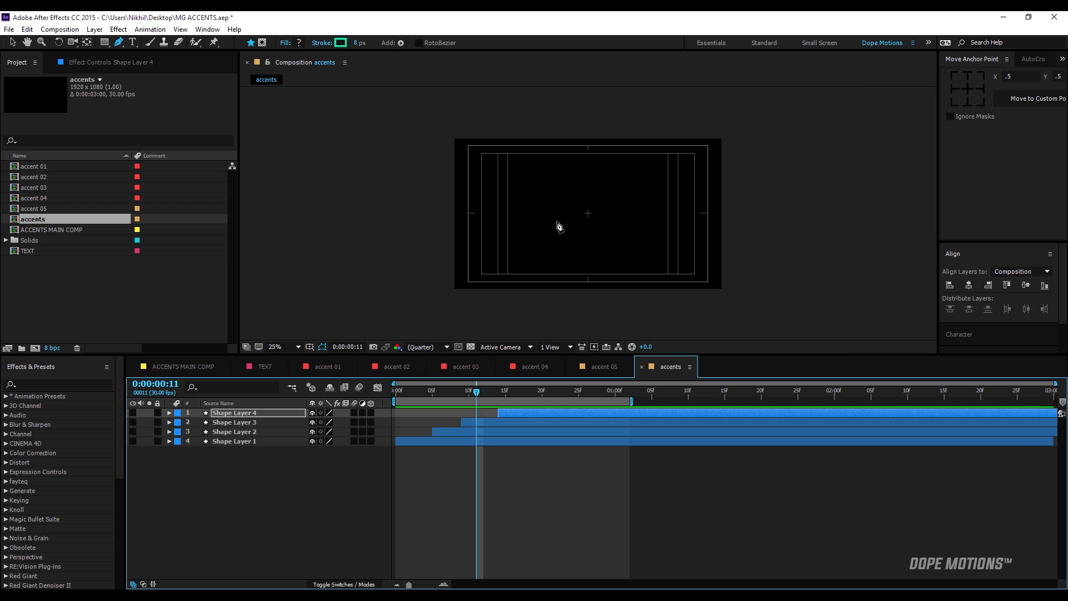
click(588, 213)
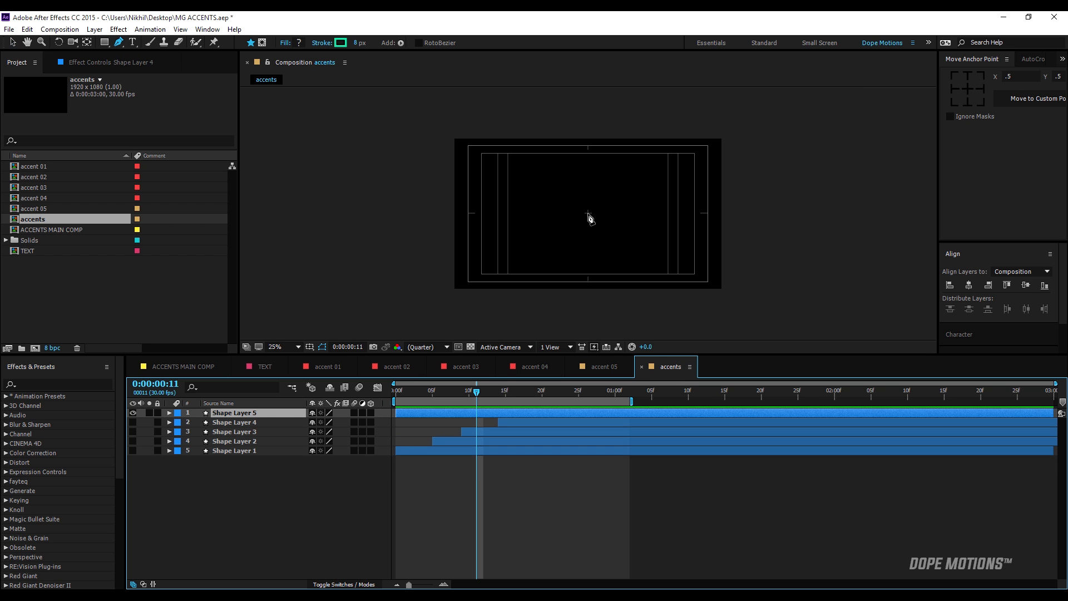
shift+click(592, 158)
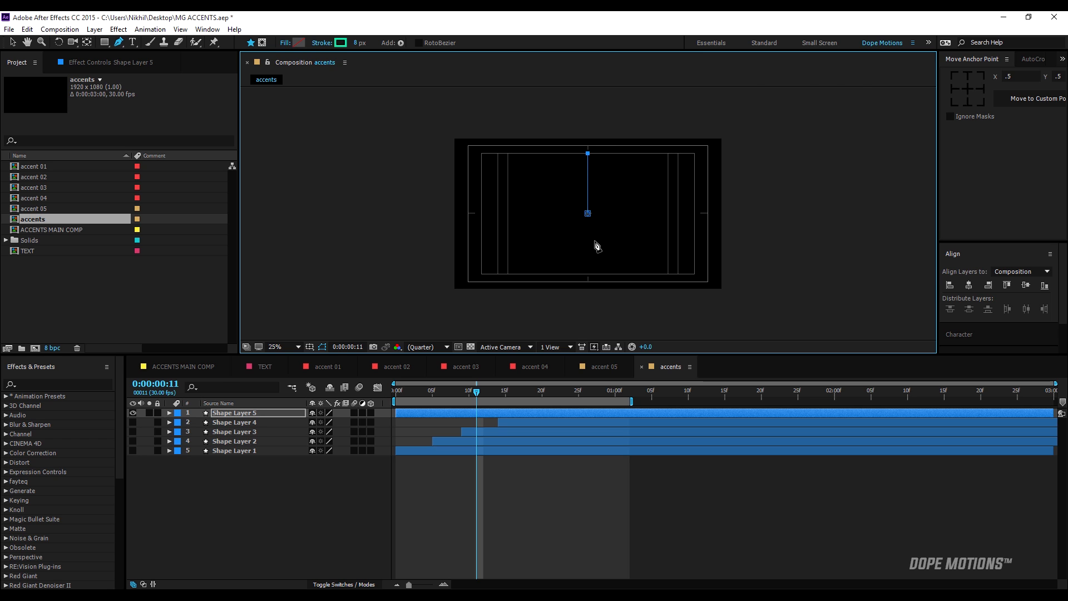
Hide the safe-area guides and rename the new pen-drawn shape layer as line.
key(period)
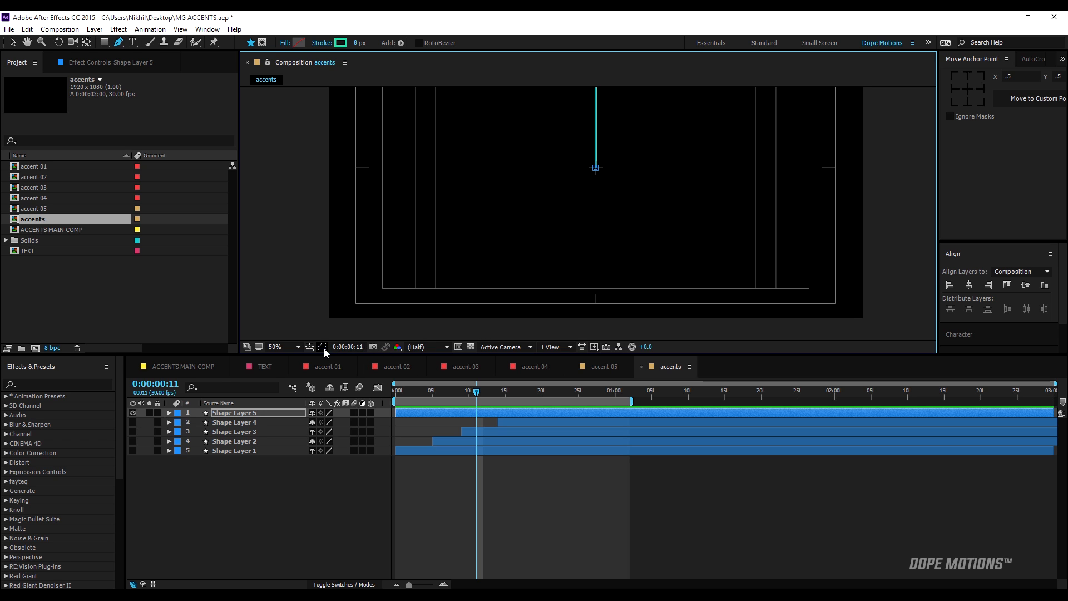
click(323, 348)
key(comma)
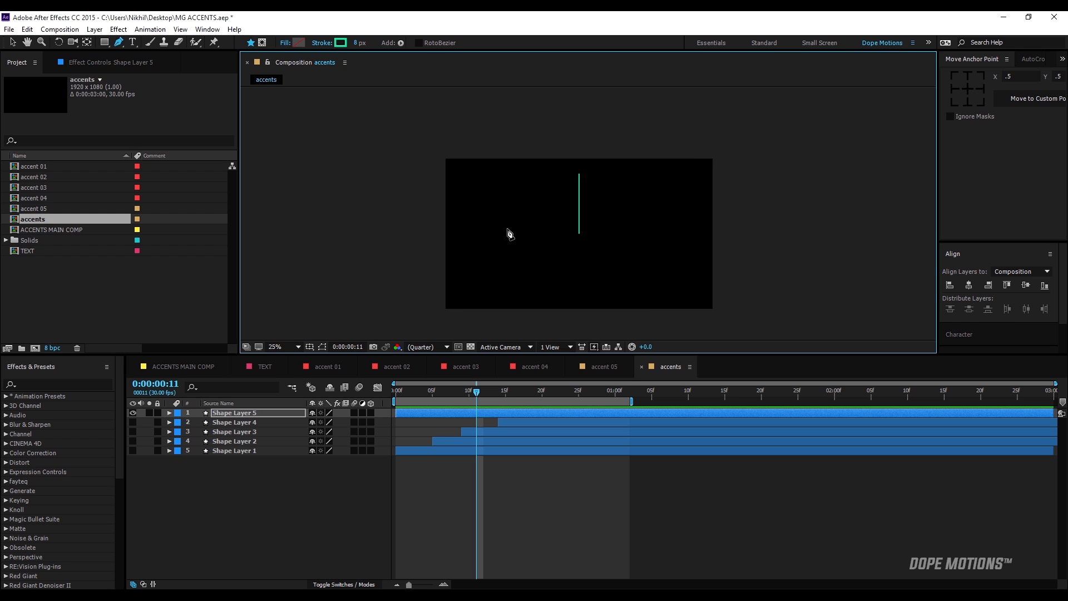
click(227, 416)
key(Return)
text(line)
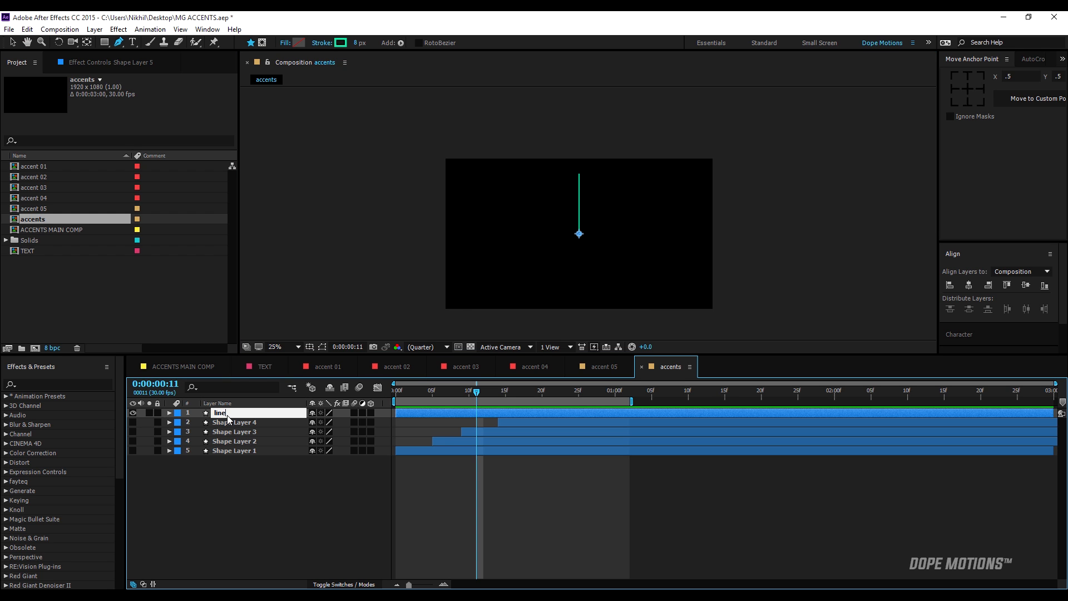
key(Return)
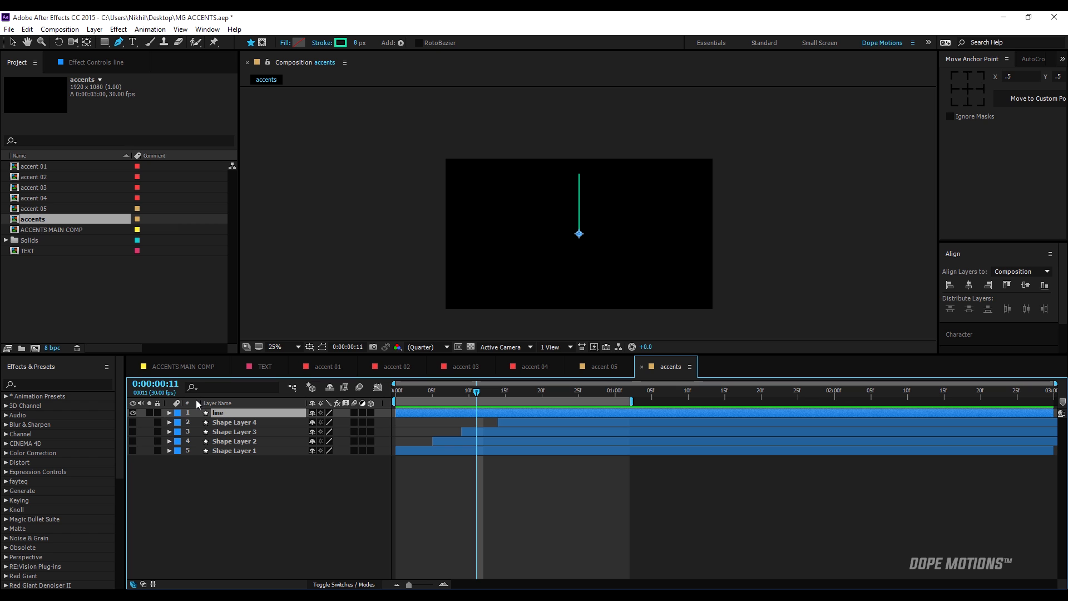
Add Trim Paths to the line layer's contents and expand its settings.
click(169, 413)
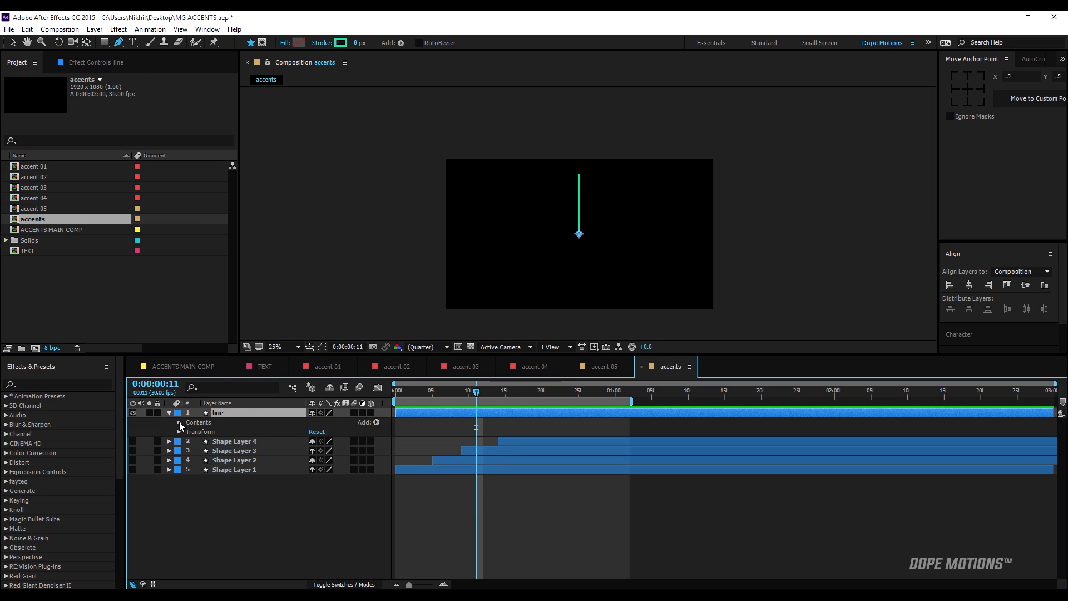
click(377, 422)
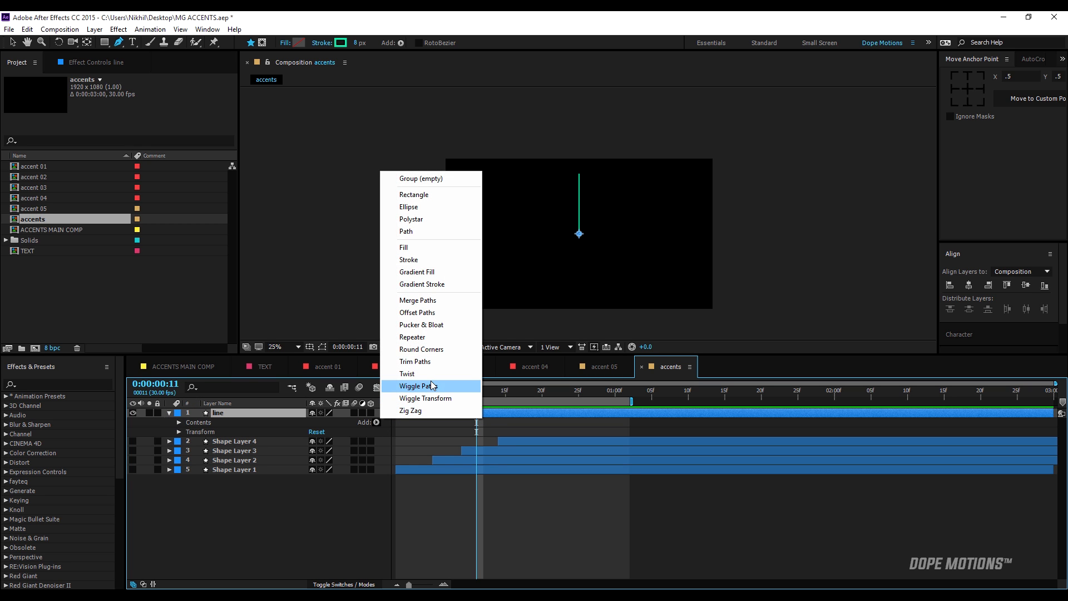
click(414, 361)
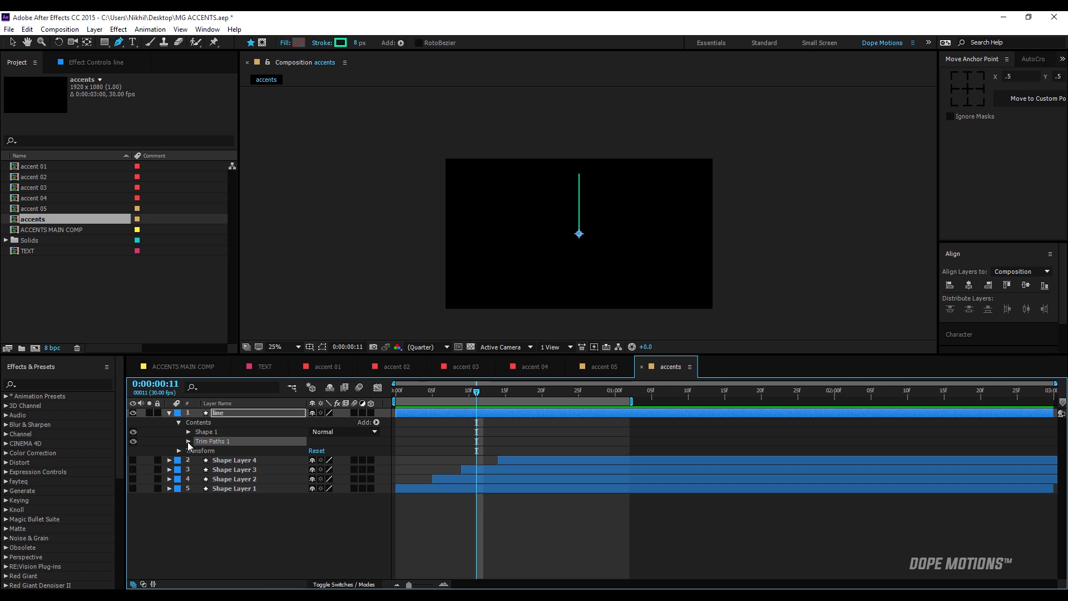
click(189, 441)
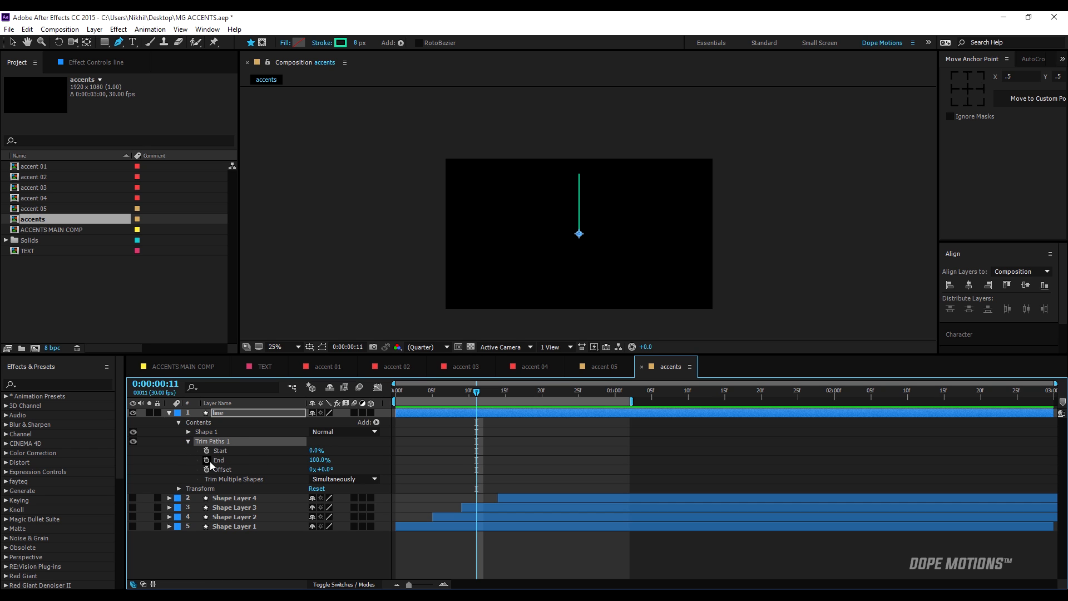
Set the Trim Paths End to 0% and add Start and End keyframes at 0:00:00:00.
drag(316, 460, 286, 456)
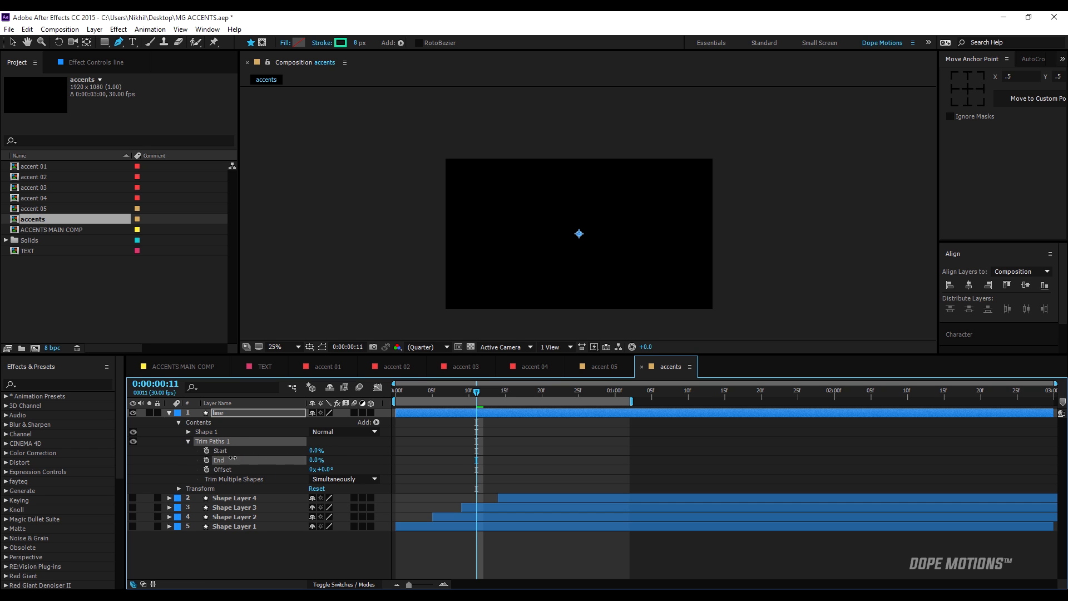
click(395, 393)
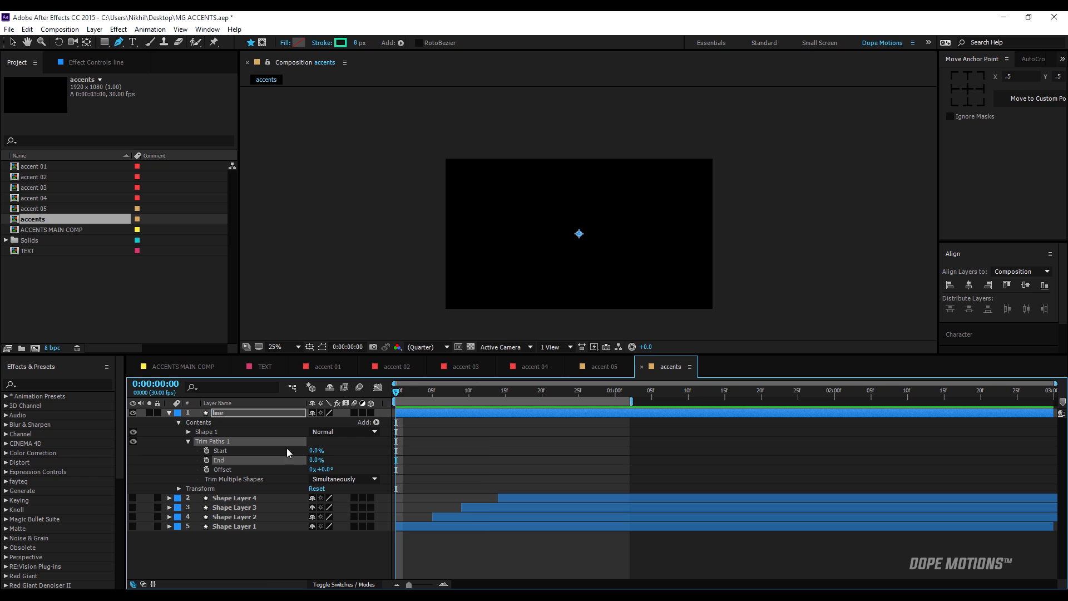
click(206, 451)
click(206, 460)
Set both the Trim Paths Start and End to 100% at 0:00:00:20.
click(506, 394)
drag(508, 396, 544, 400)
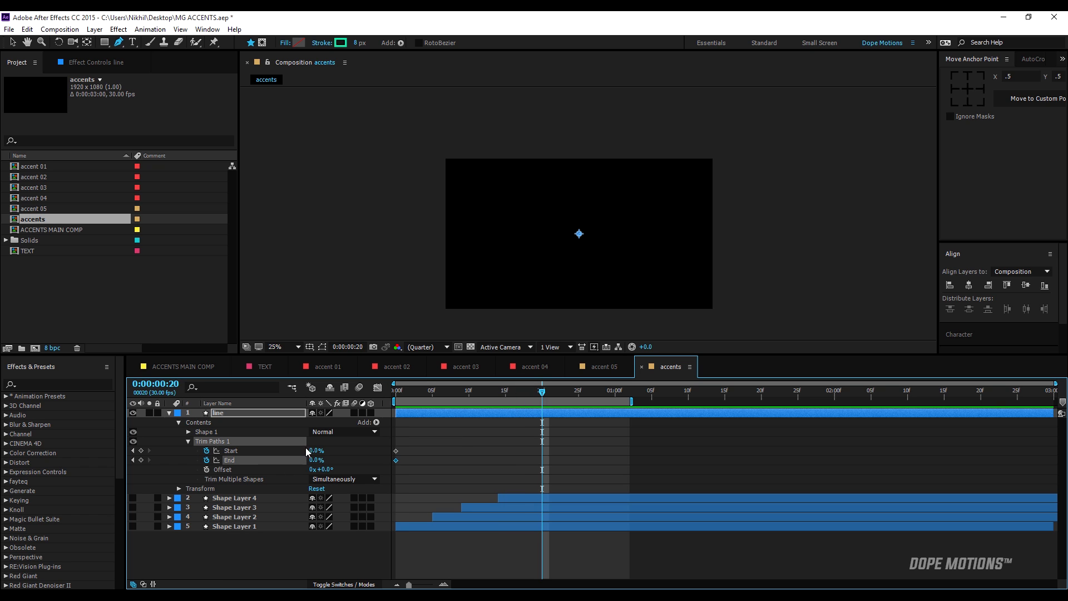
drag(313, 454, 326, 451)
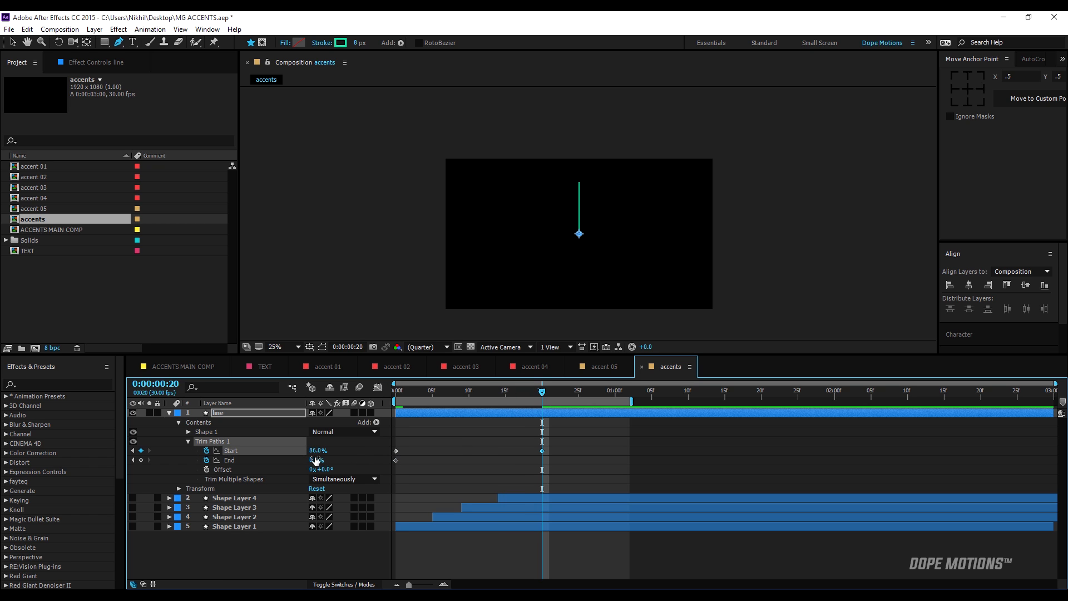
click(315, 451)
click(316, 460)
text(100)
click(362, 441)
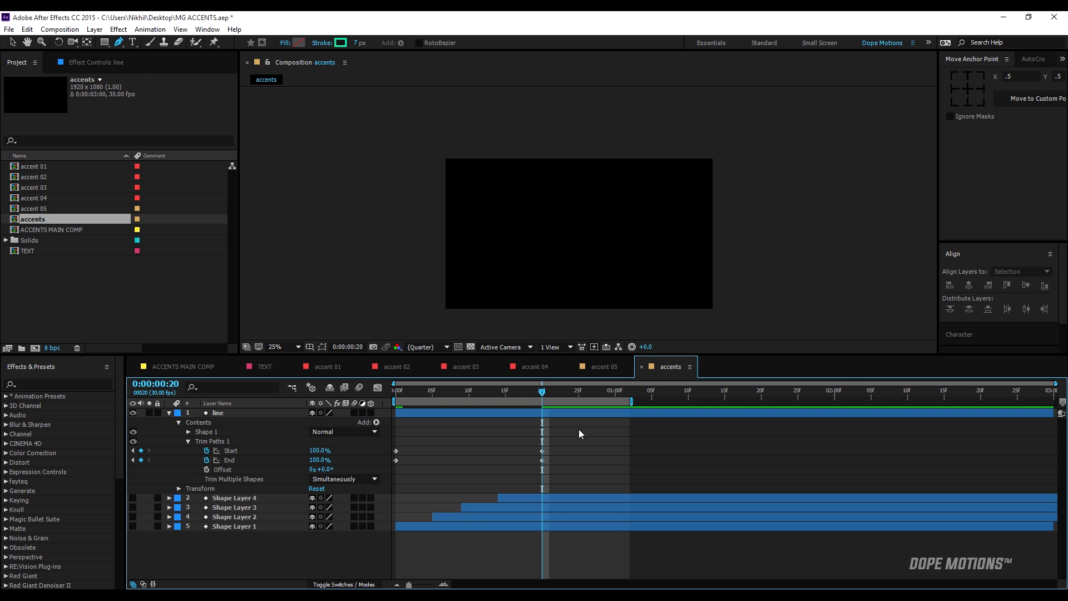
Delay the two Trim Paths Start keyframes to frames 5 and 25, and preview the travelling line.
drag(523, 452, 425, 455)
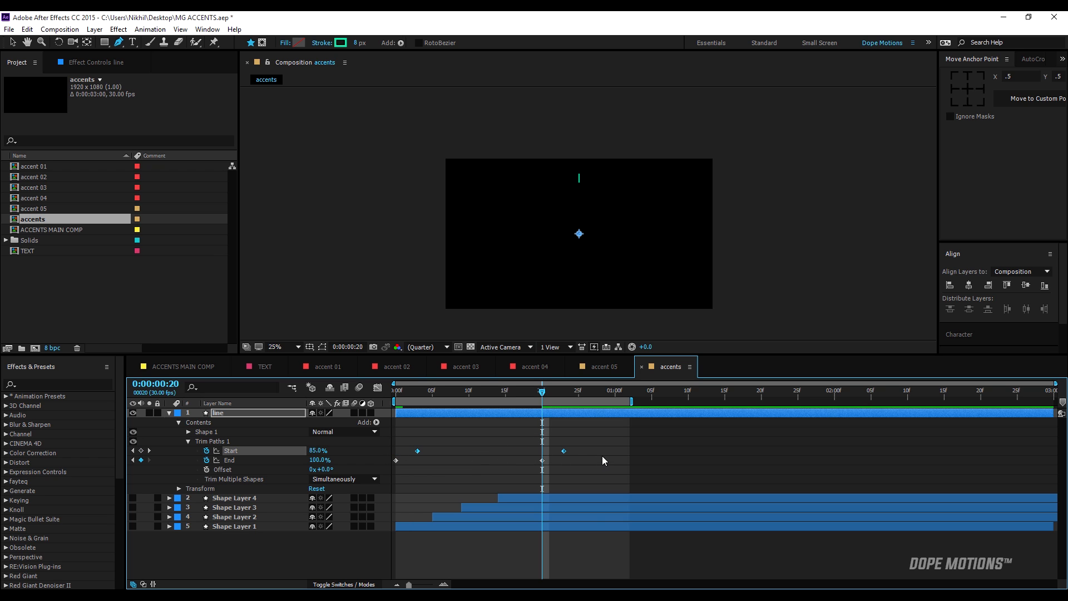
drag(575, 394, 469, 412)
drag(405, 435, 569, 450)
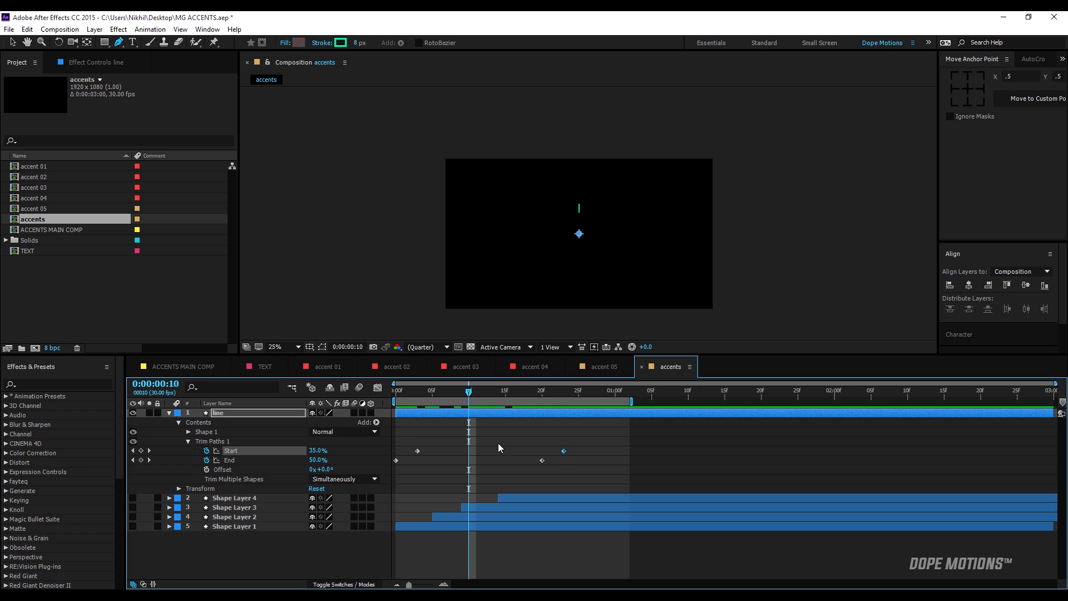
drag(409, 444, 582, 449)
click(397, 392)
key(space)
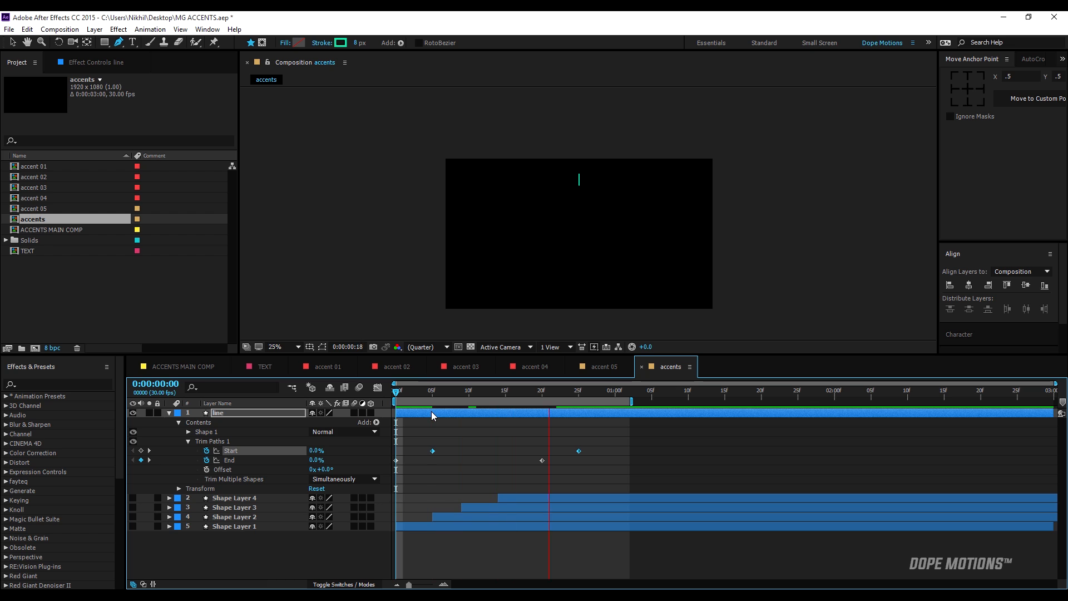
click(449, 394)
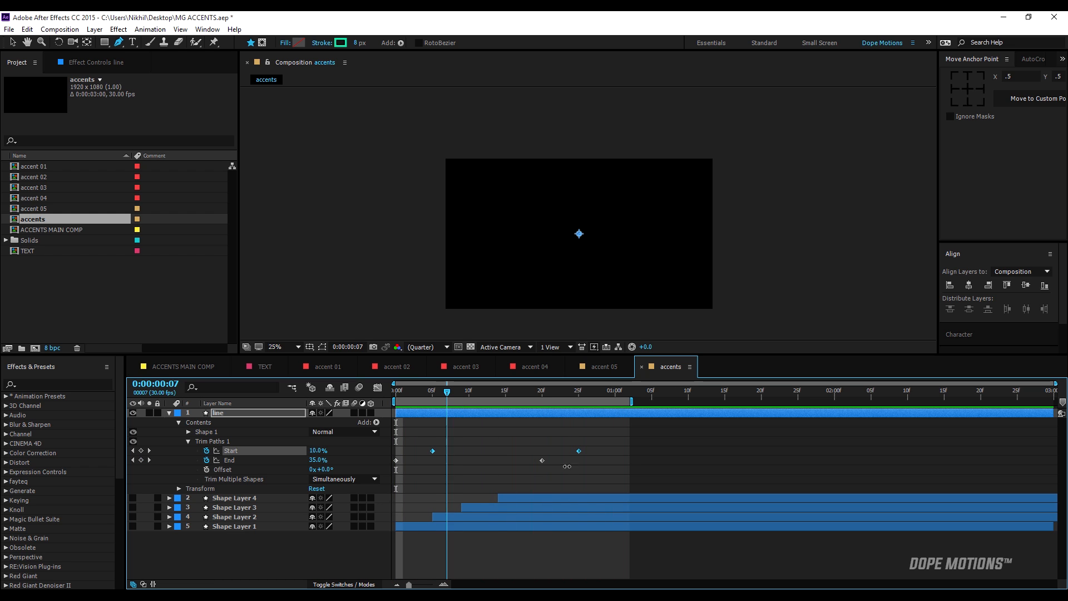
Apply Easy Ease to all Trim Paths keyframes, shape their speed curves to start fast and slow down gradually, and preview the line.
drag(610, 440, 390, 477)
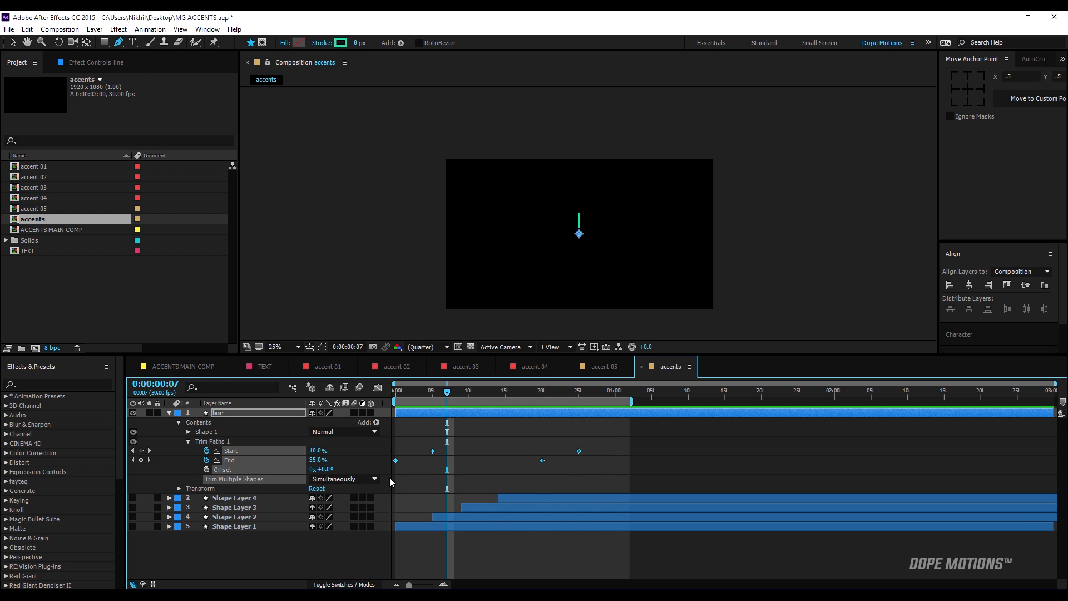
key(F9)
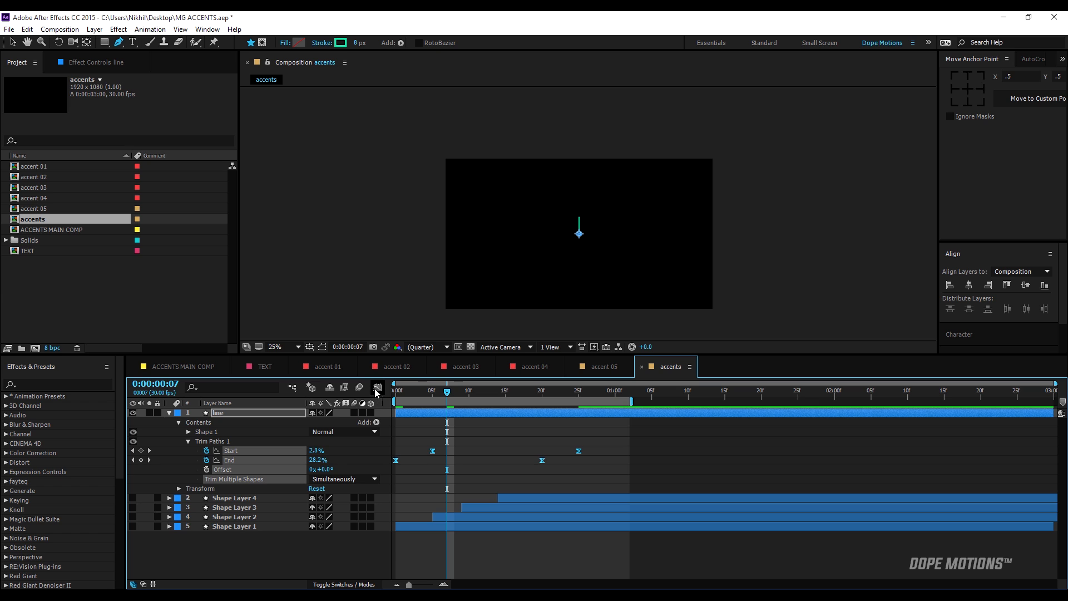
click(377, 388)
drag(604, 504, 469, 551)
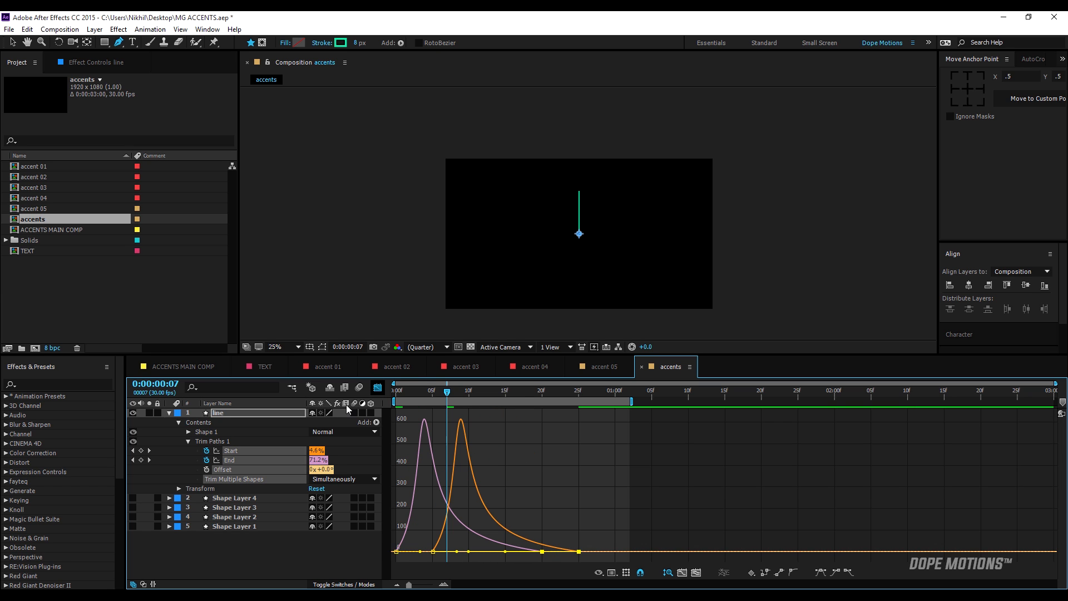
click(378, 388)
click(685, 460)
key(space)
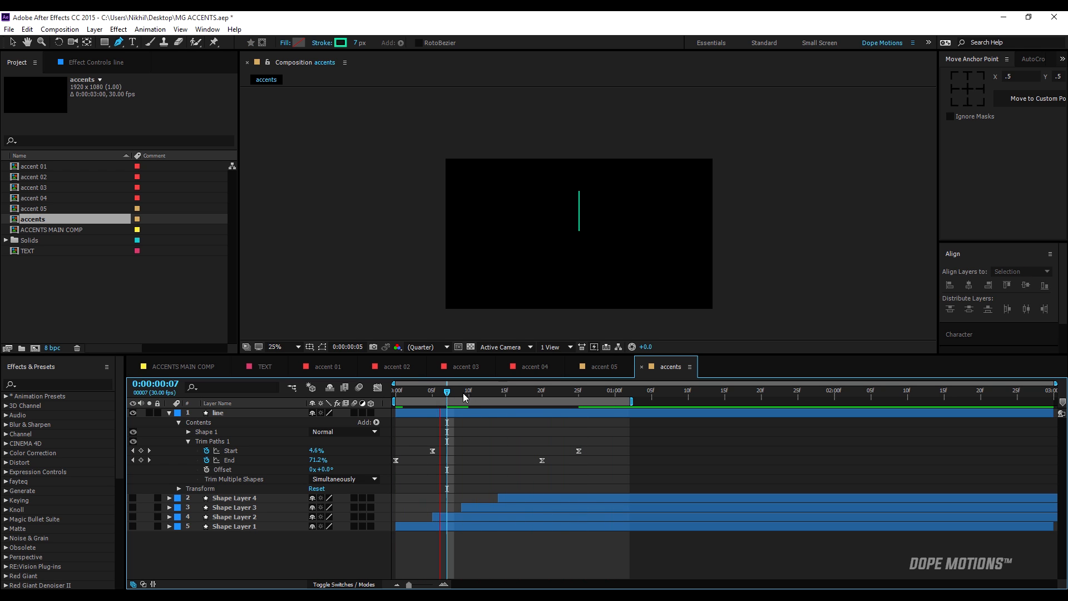
click(491, 393)
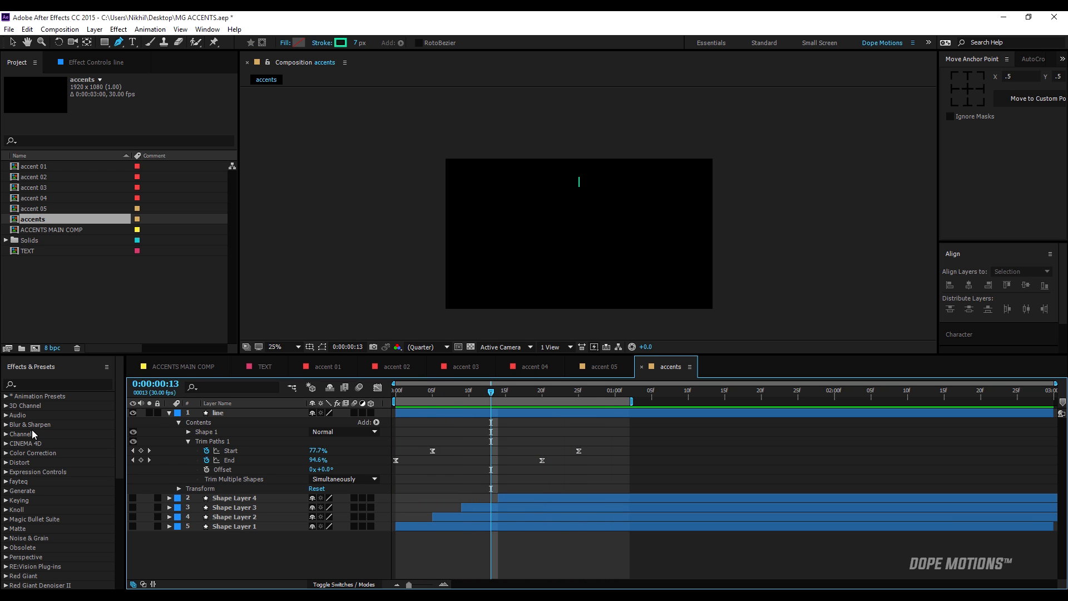
Add a Repeater with 8 copies to the line layer and expand the repeater's transform settings.
click(179, 423)
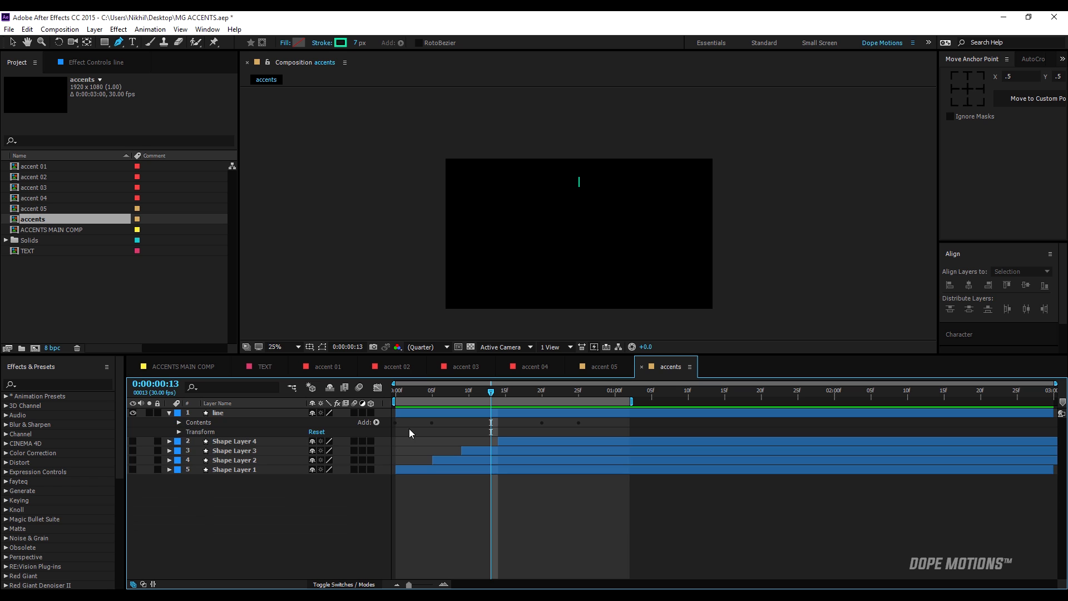
click(377, 423)
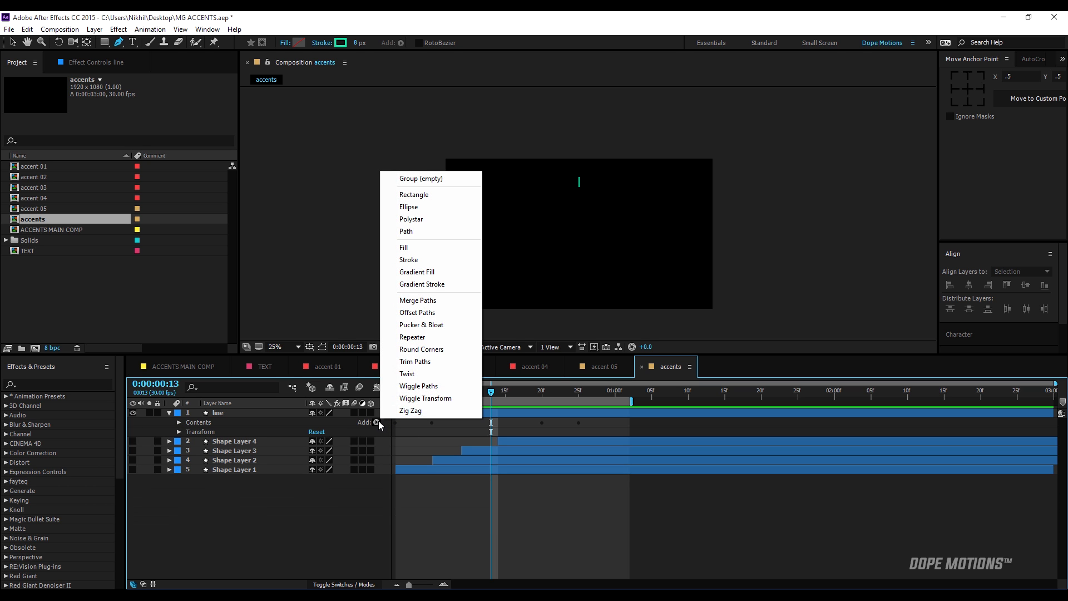
click(421, 338)
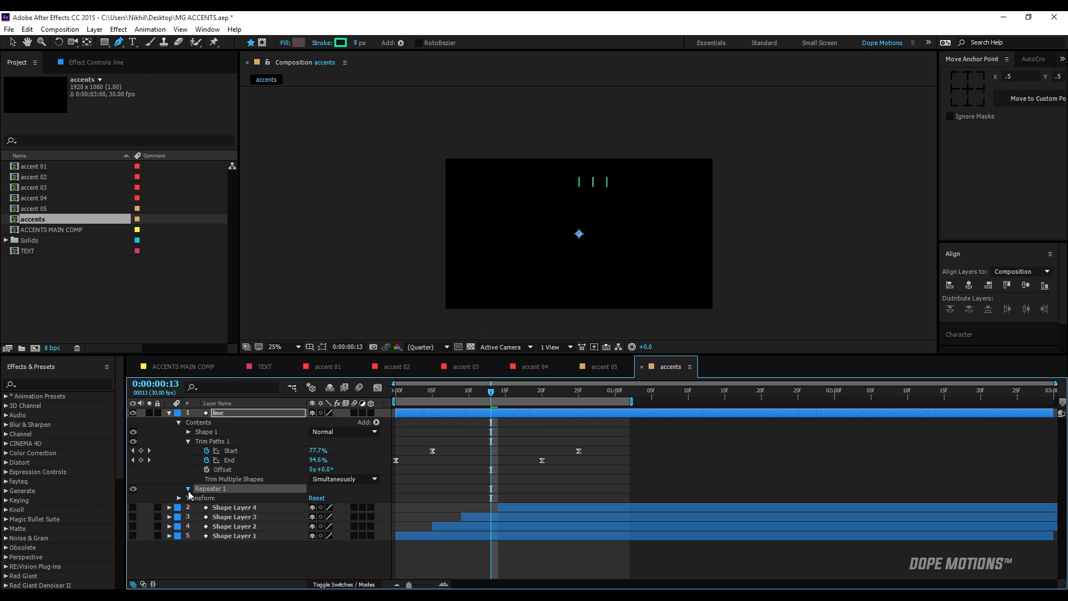
click(189, 489)
click(314, 498)
text(8)
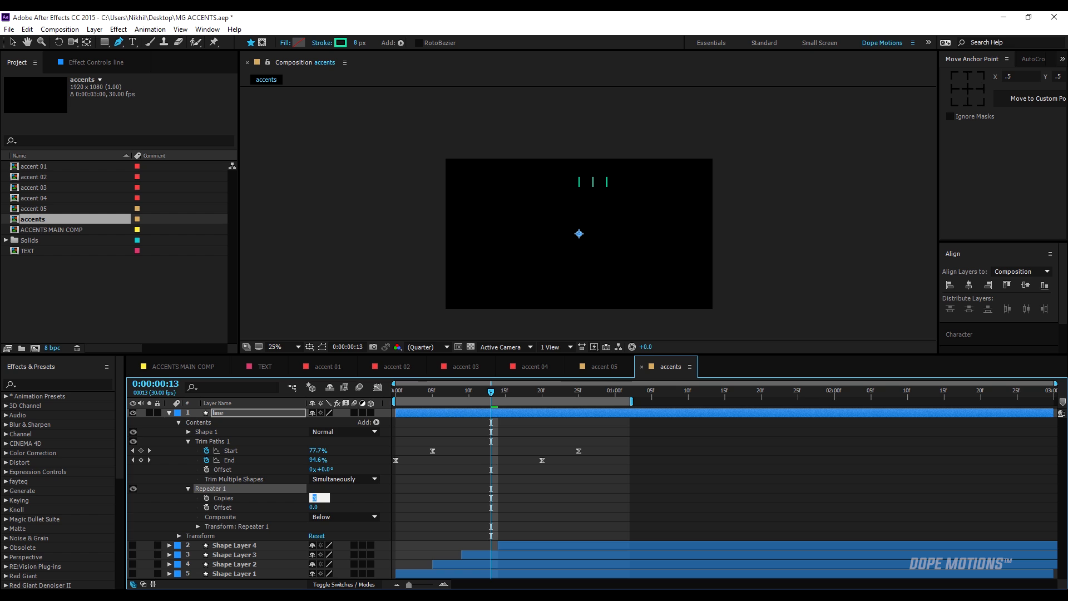
click(197, 549)
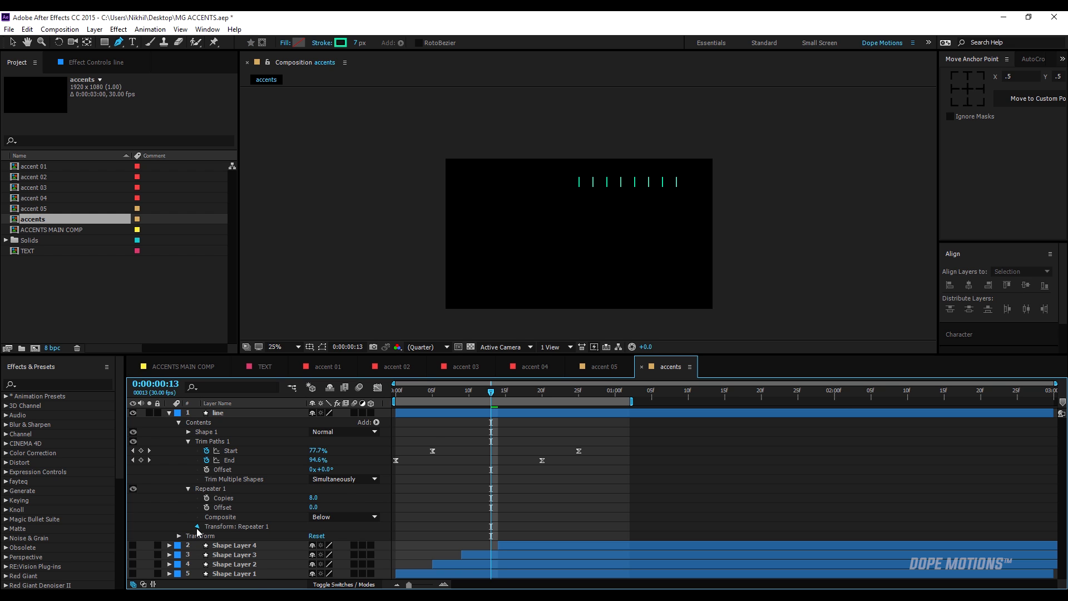
Set the line repeater's transform Position to 0, 0 and Rotation to 45°, and preview the radiating lines.
click(197, 527)
click(314, 535)
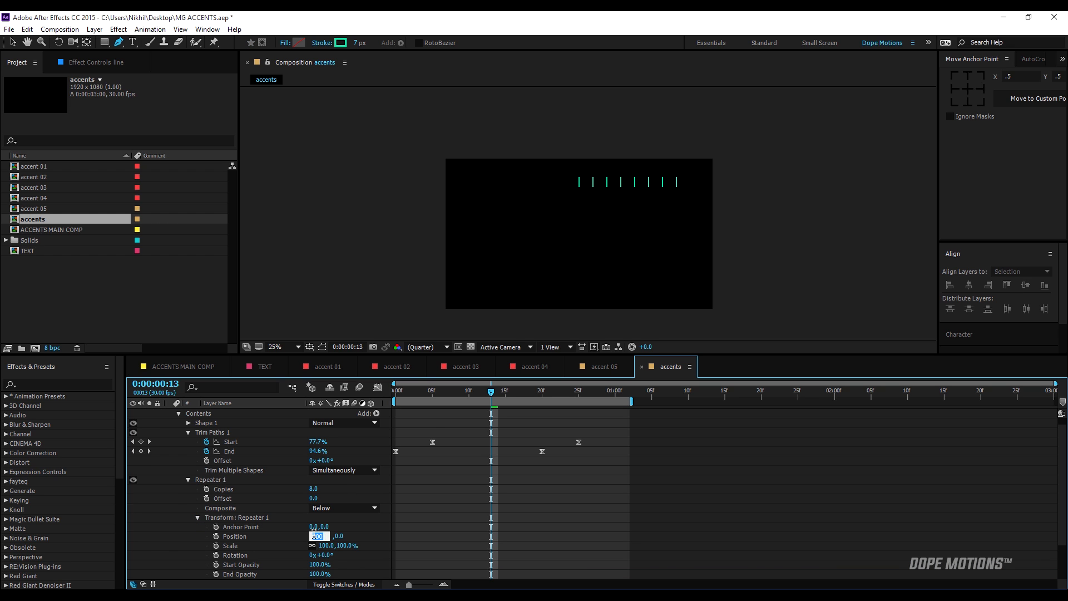
text(0)
key(Return)
scroll(336, 559, down, 2)
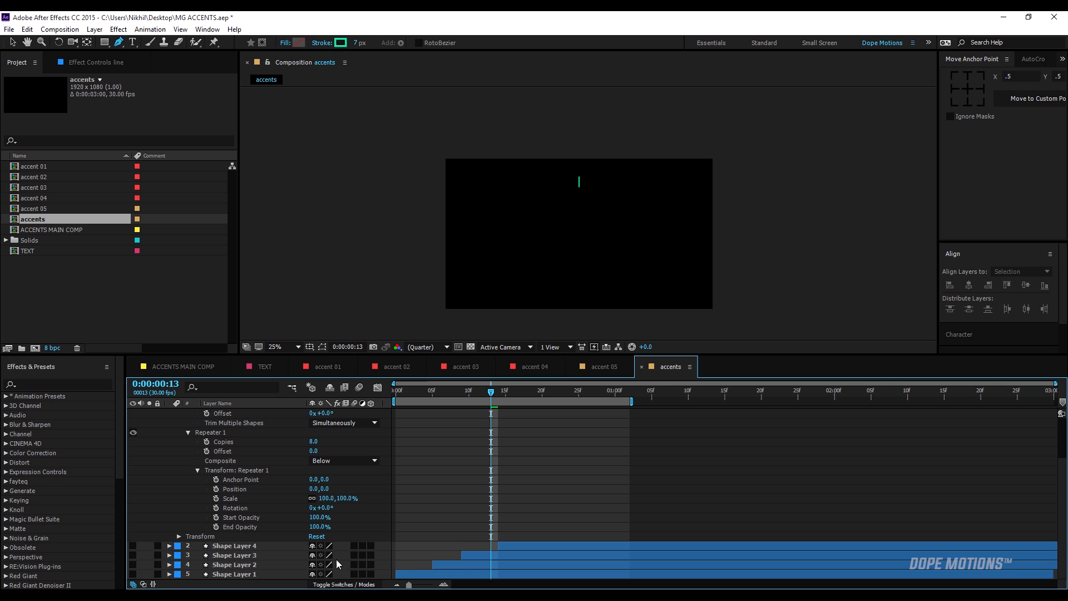
click(326, 507)
key(Return)
drag(433, 393, 371, 395)
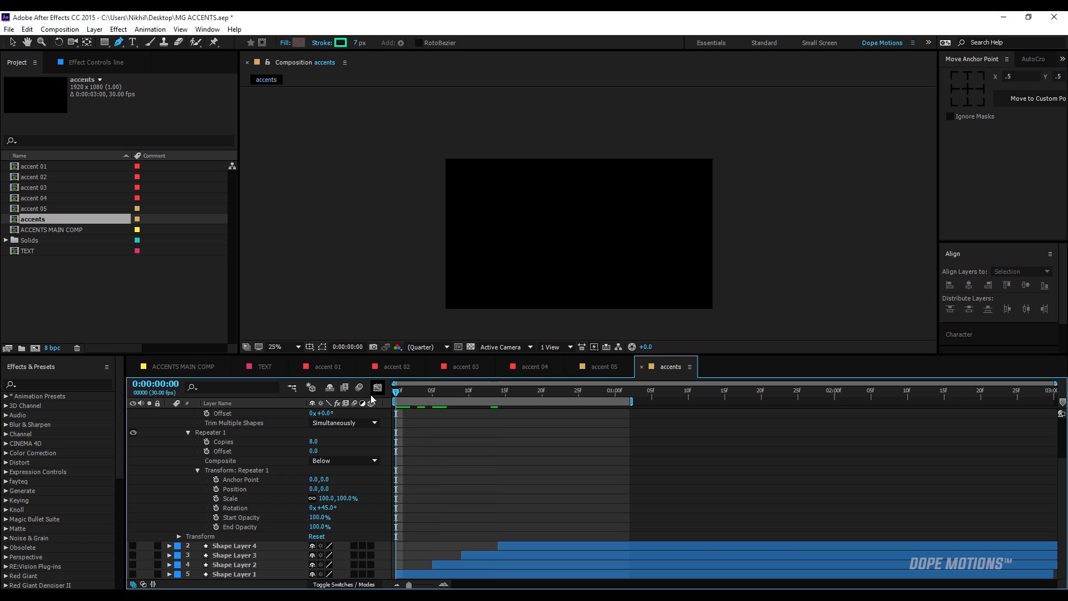
key(space)
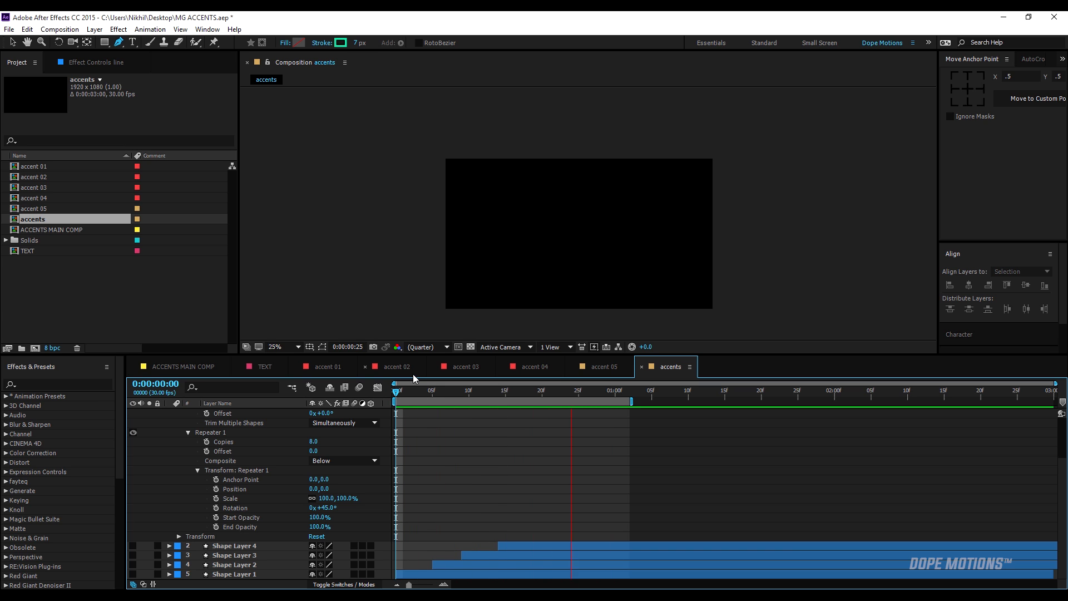
click(412, 391)
Move the line layer's two Trim Paths Start keyframes earlier to frames 3 and 23, and preview the shorter lines.
scroll(162, 435, up, 2)
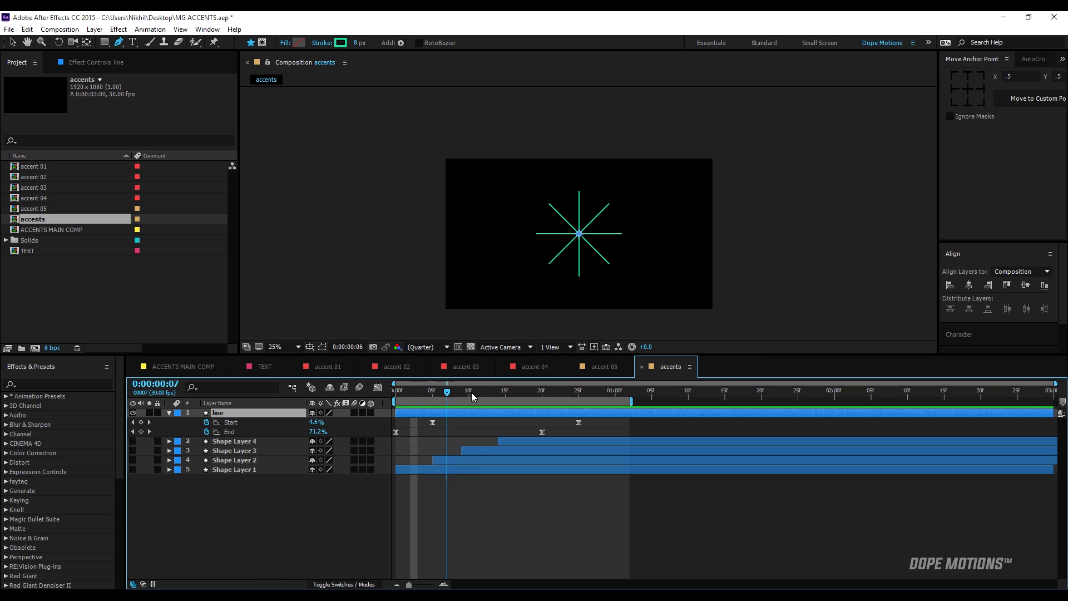
drag(471, 393, 568, 426)
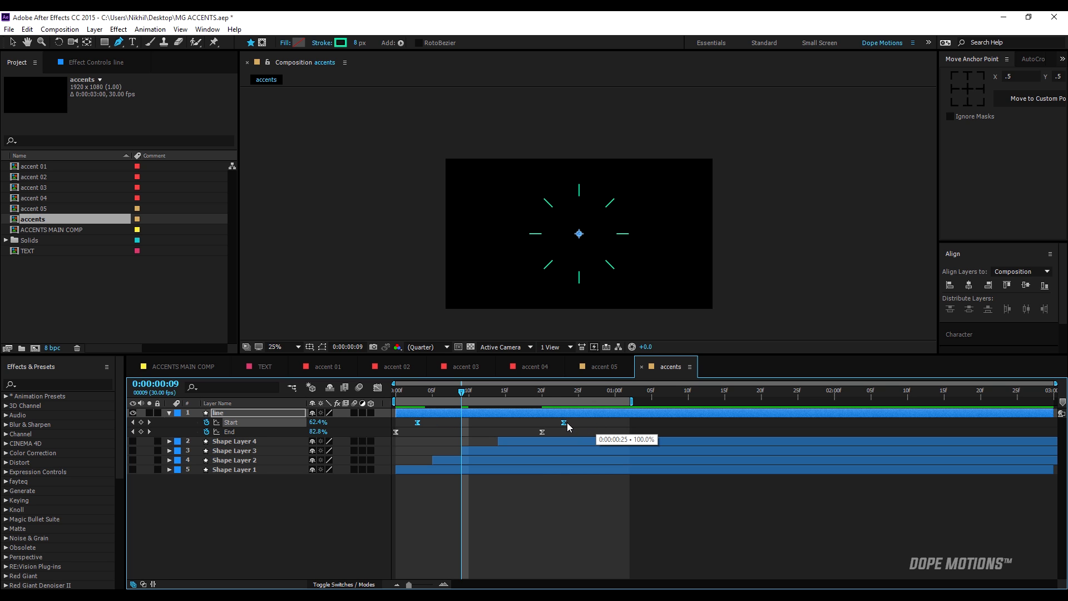
click(513, 486)
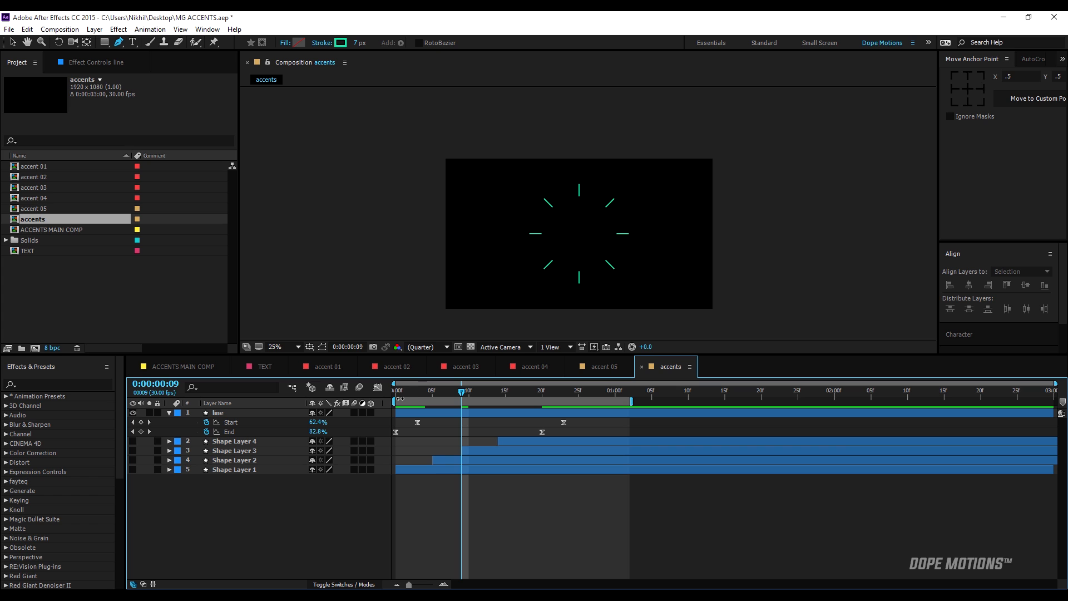
key(Home)
key(space)
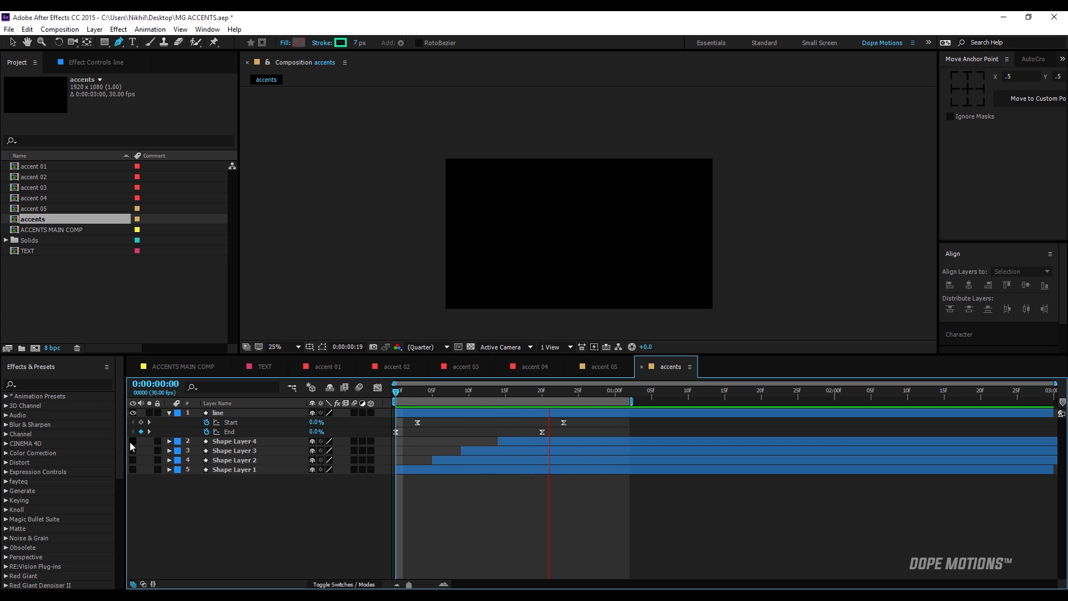
Make Shape Layers 1 to 4 visible again and set the line layer's Scale to 50% to match them.
drag(132, 442, 132, 470)
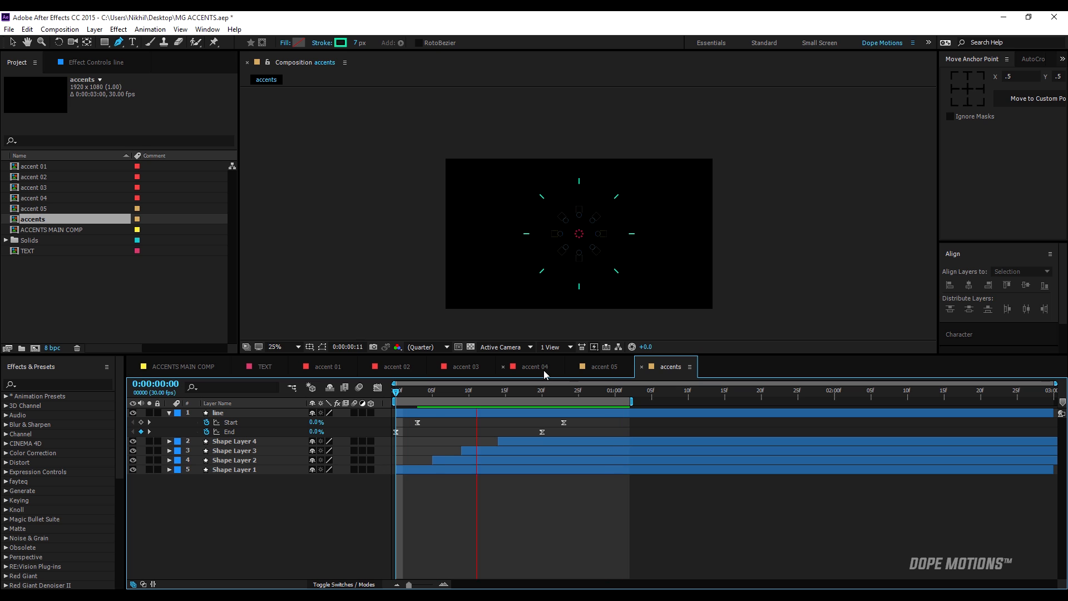
click(507, 389)
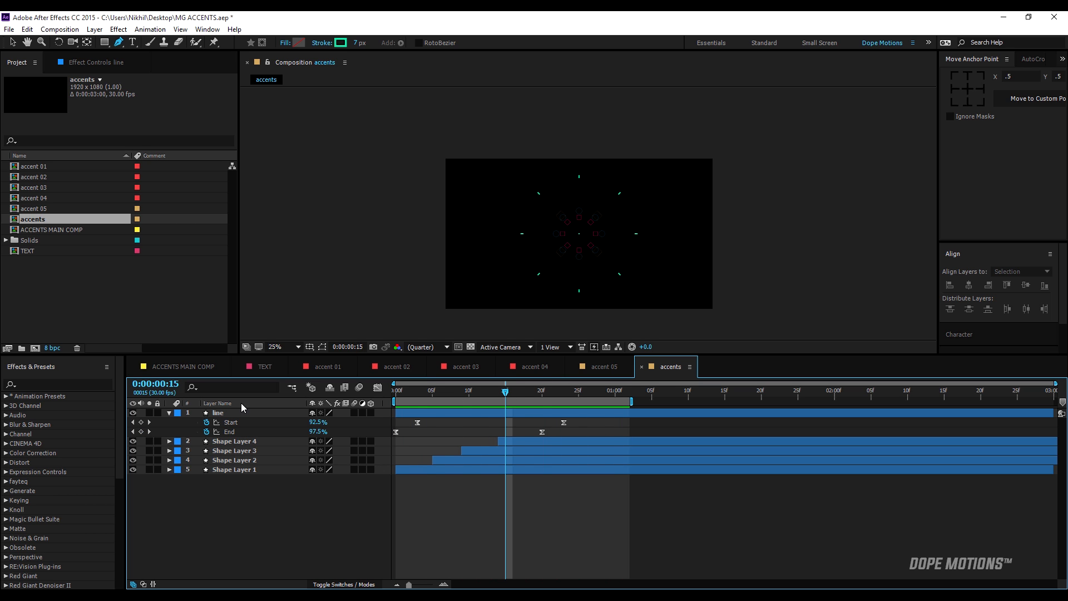
key(s)
click(231, 414)
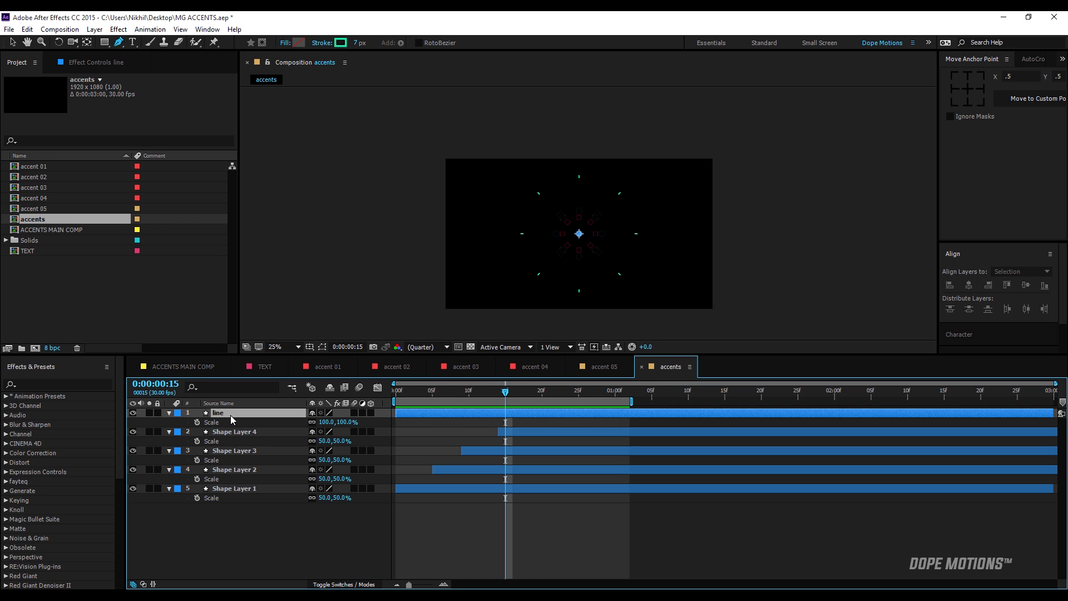
click(348, 423)
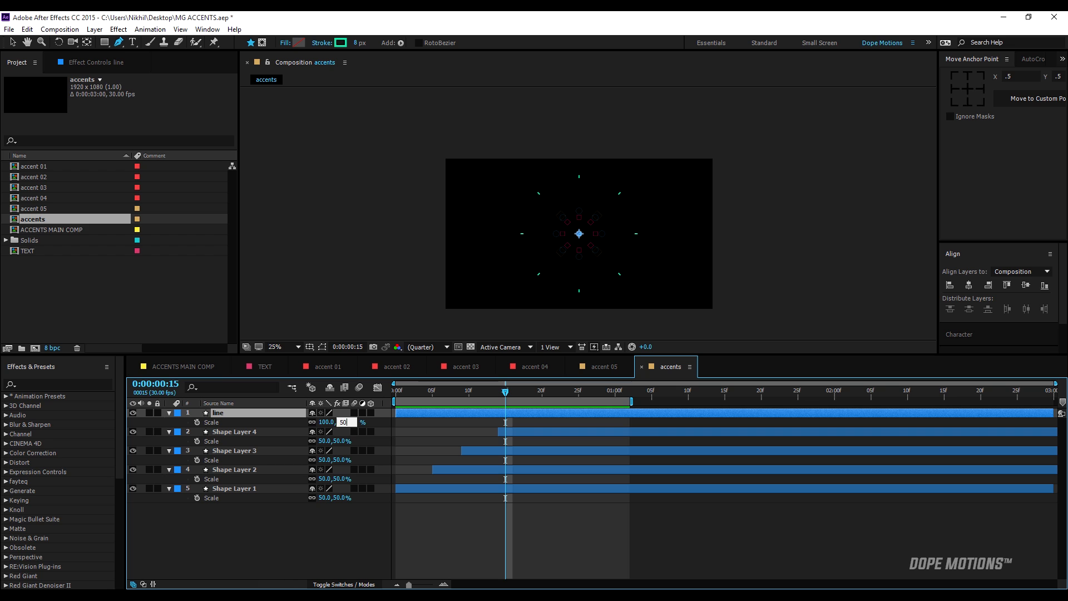
text(50)
key(Return)
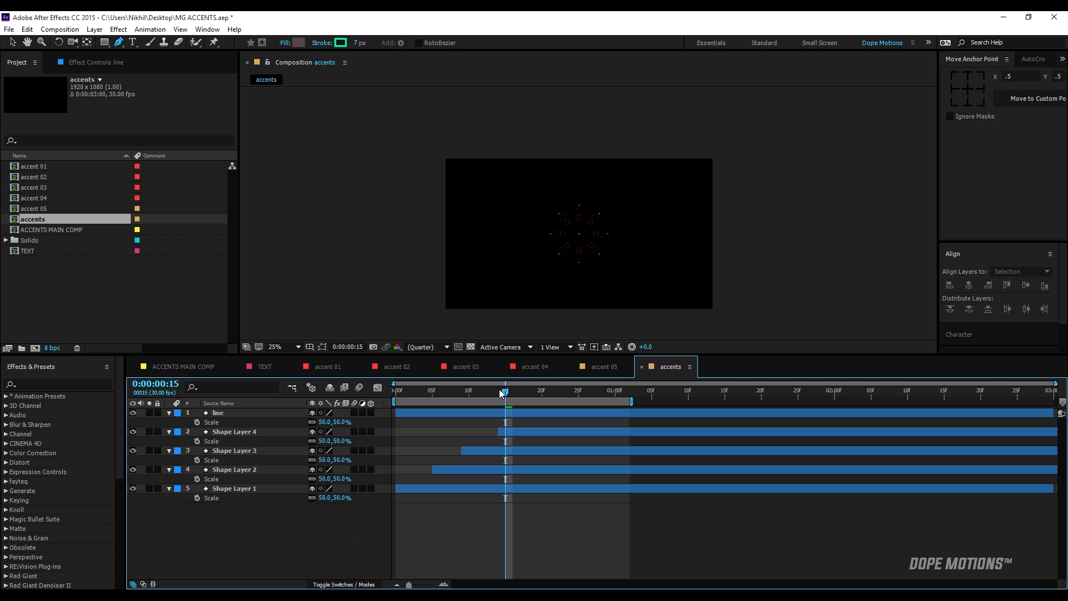
Shift the line layer to start at frame 11, checking it against the rings, and preview the combined animation.
drag(513, 396, 543, 392)
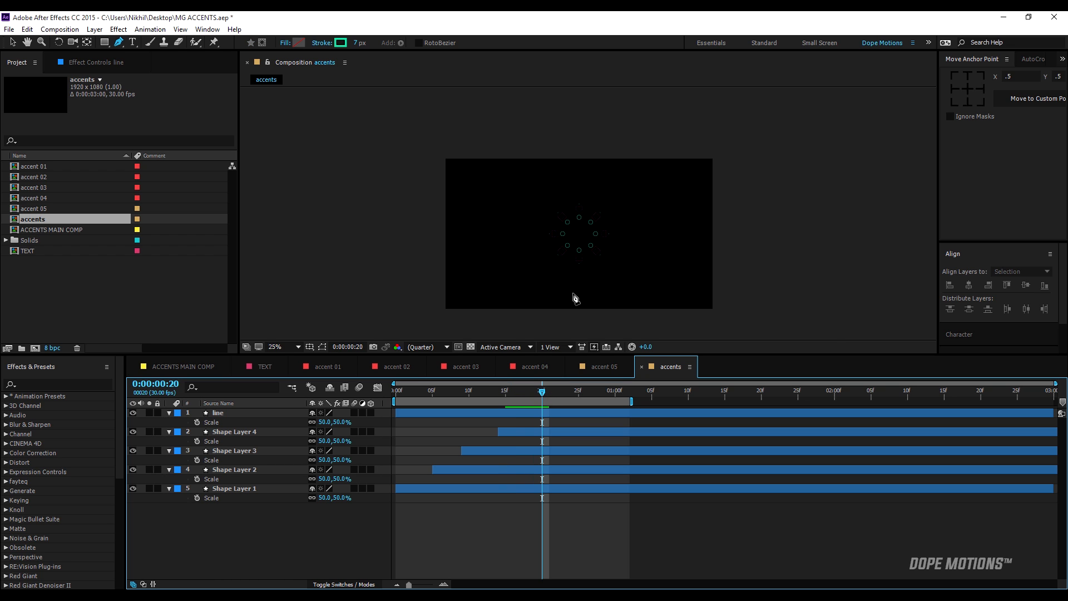
scroll(572, 298, up, 2)
scroll(555, 281, up, 2)
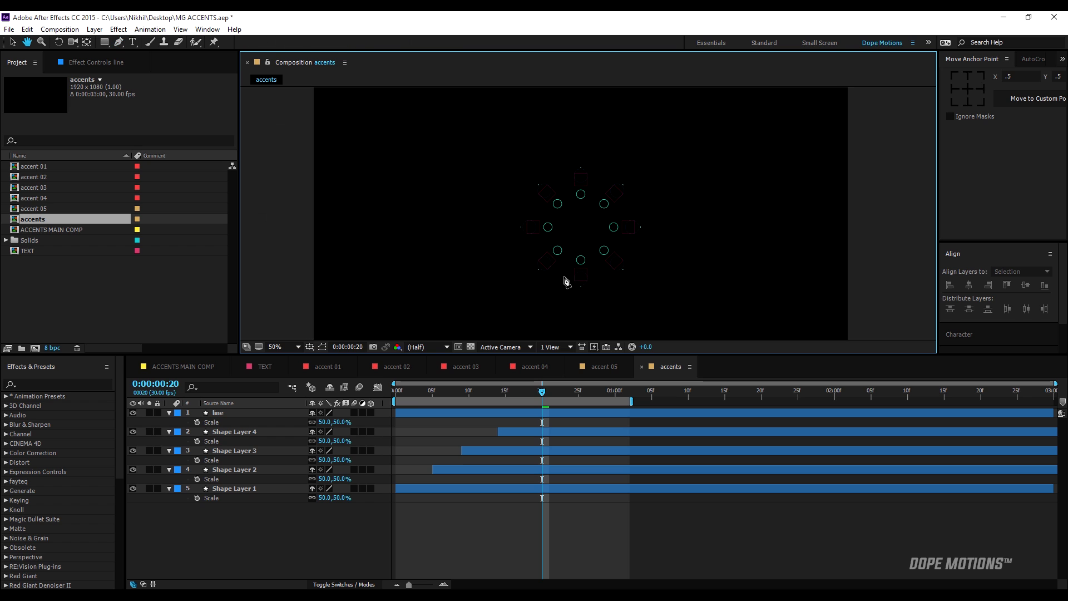
drag(563, 297, 564, 288)
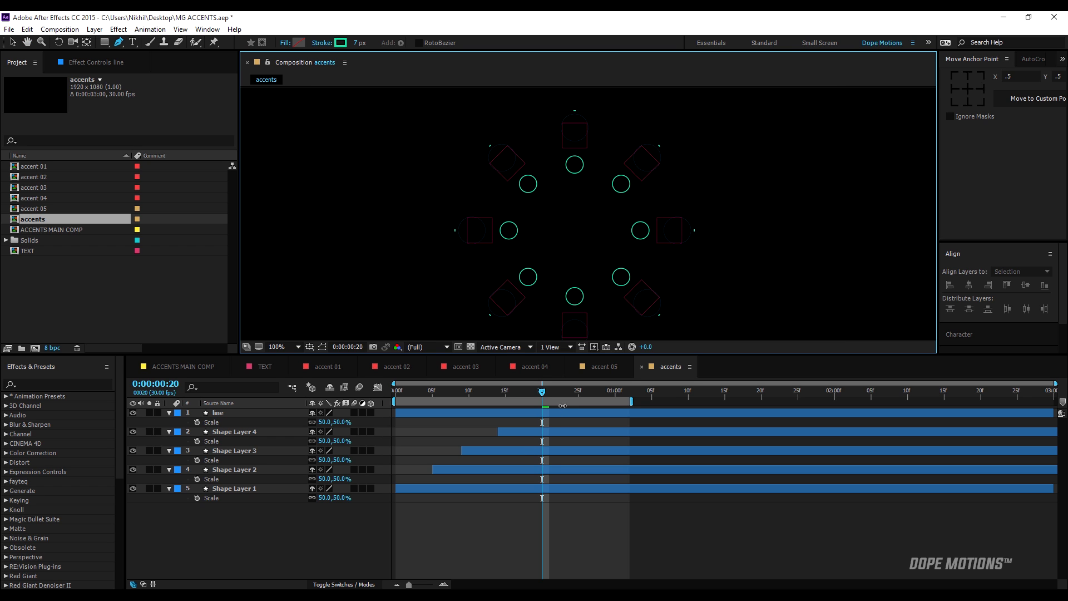
drag(569, 413, 643, 420)
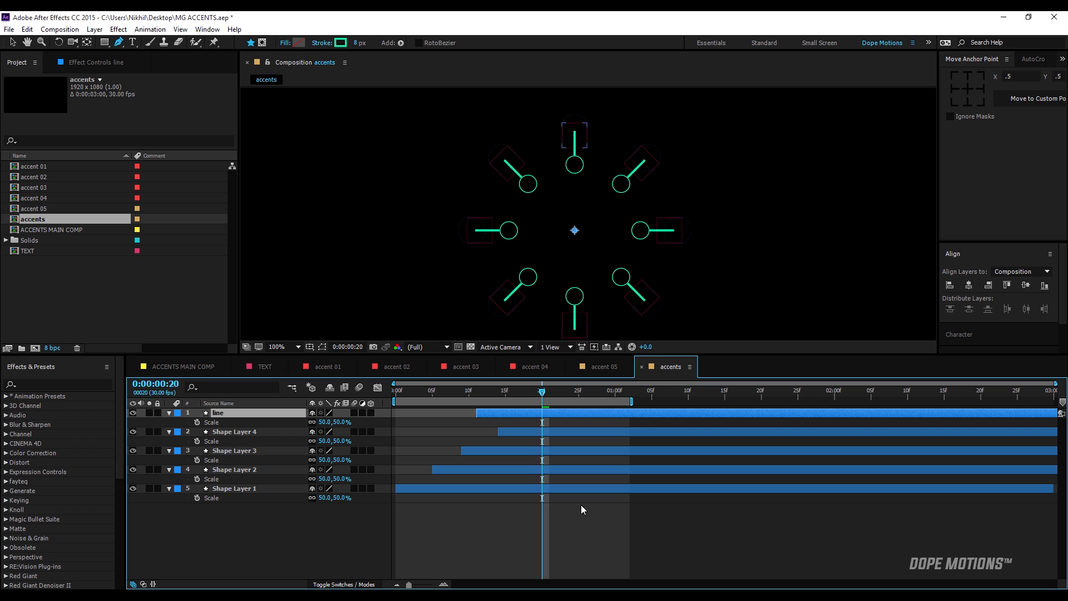
drag(499, 392, 468, 390)
key(space)
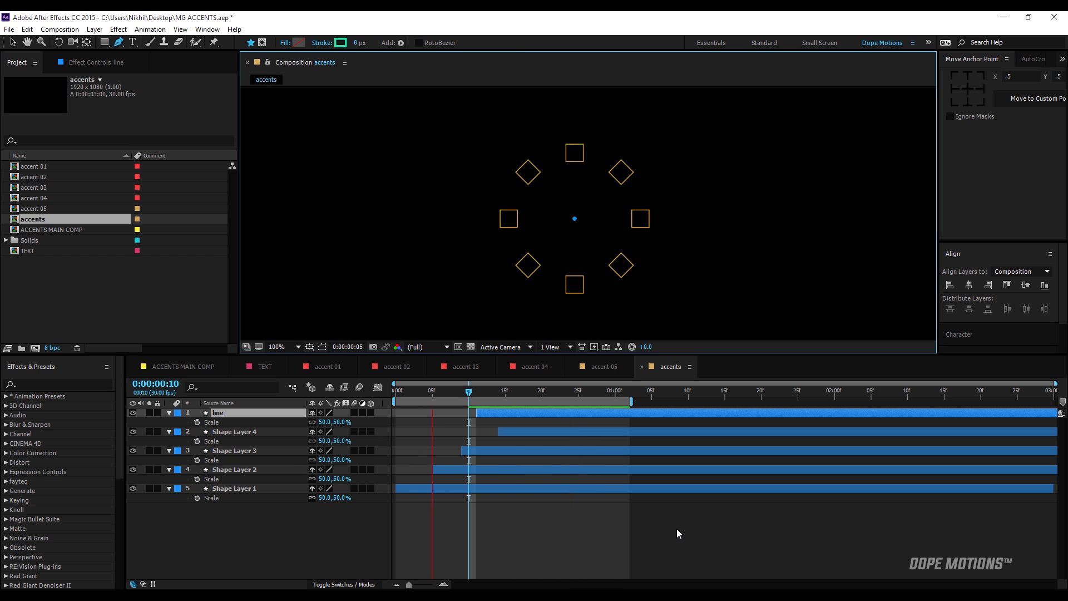
click(498, 393)
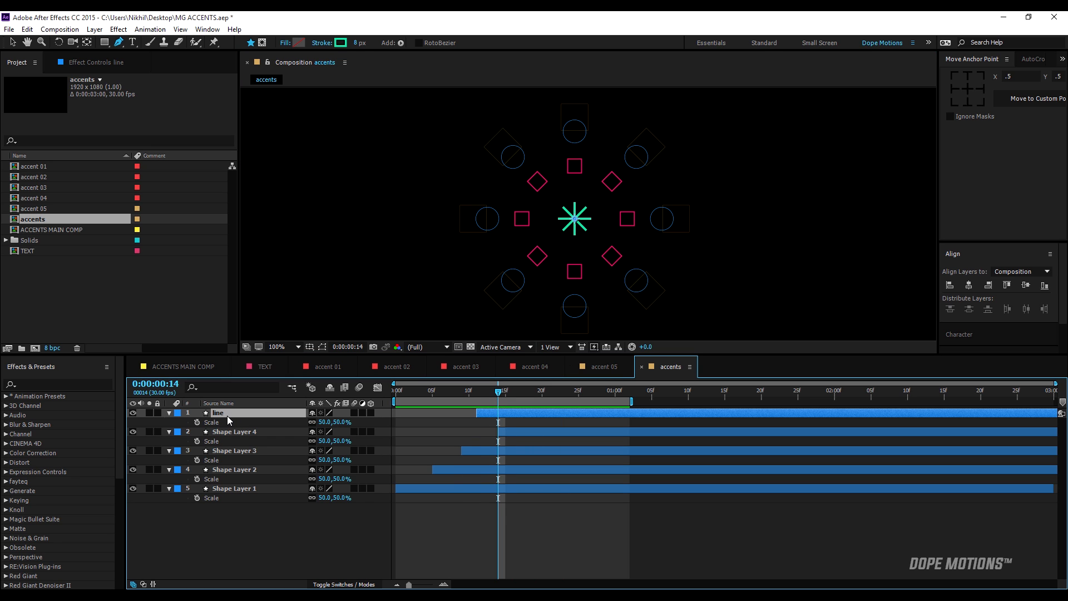
Duplicate the line layer, expand the copy's contents, and shift the copy to start at frame 17.
key(ctrl+d)
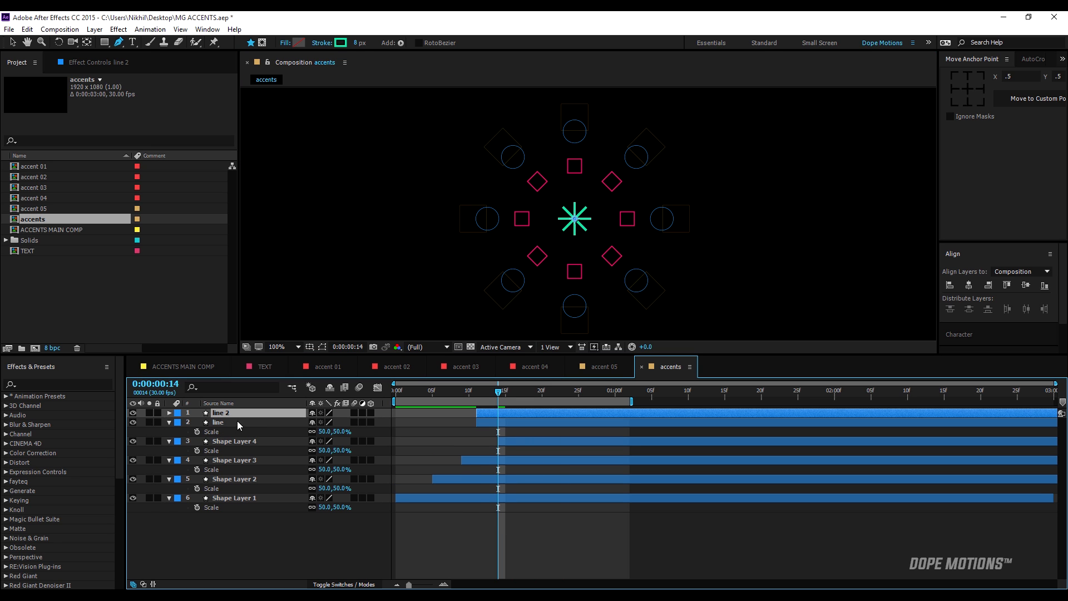
click(169, 412)
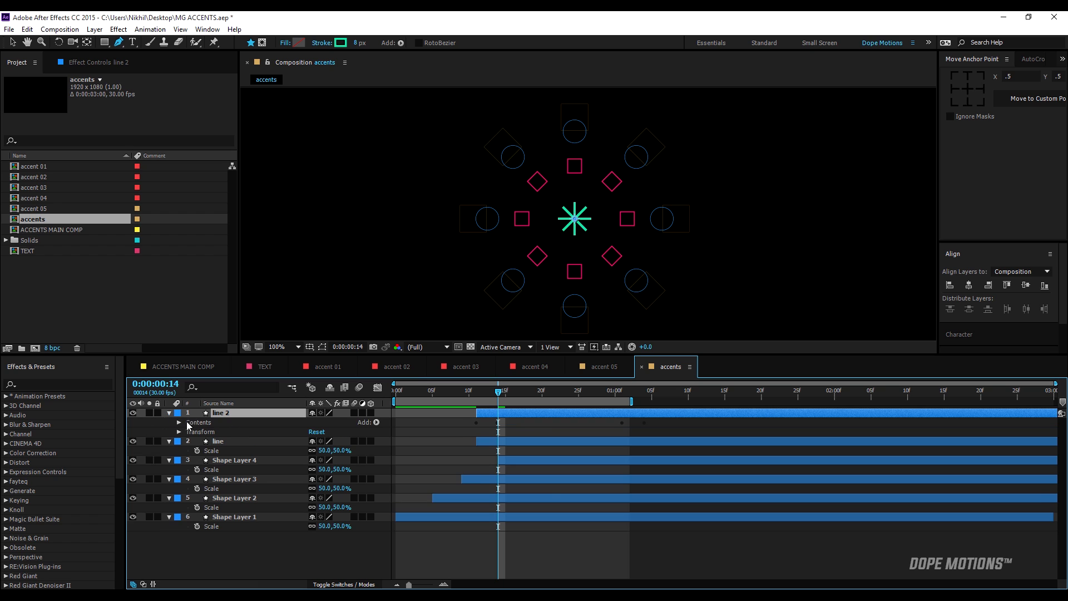
click(179, 422)
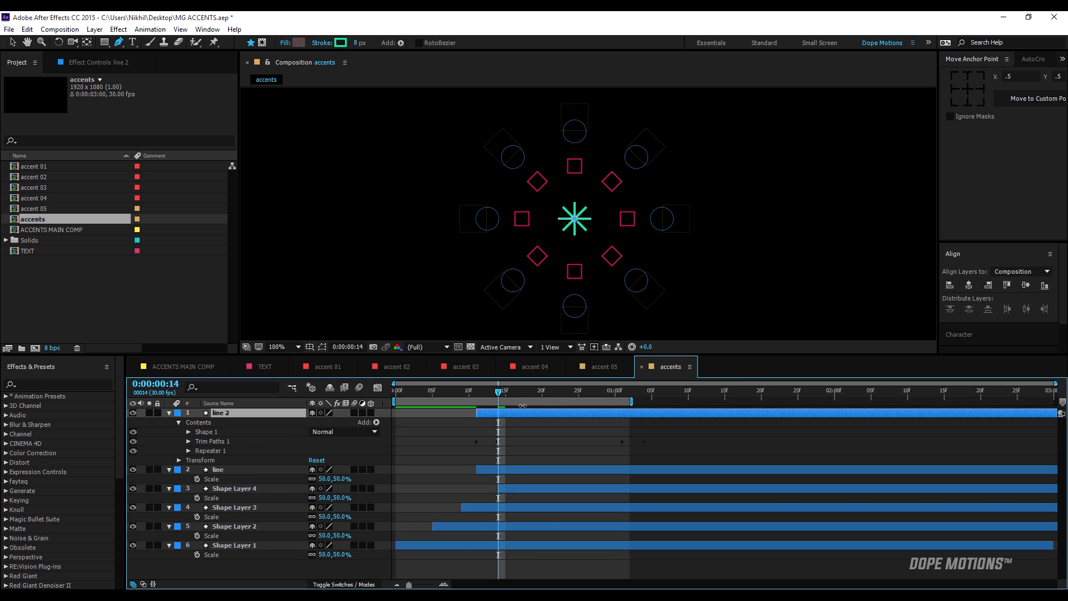
drag(517, 415, 568, 418)
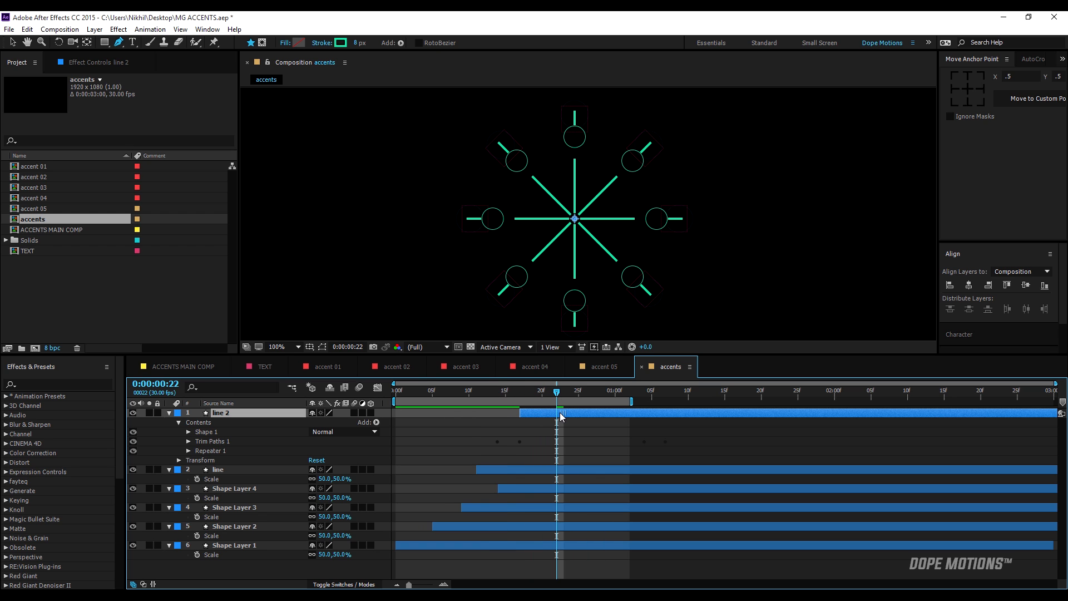
Add dashes to the stroke of the line 2 layer with a Dash value of 27, and preview the dashed lines.
click(189, 431)
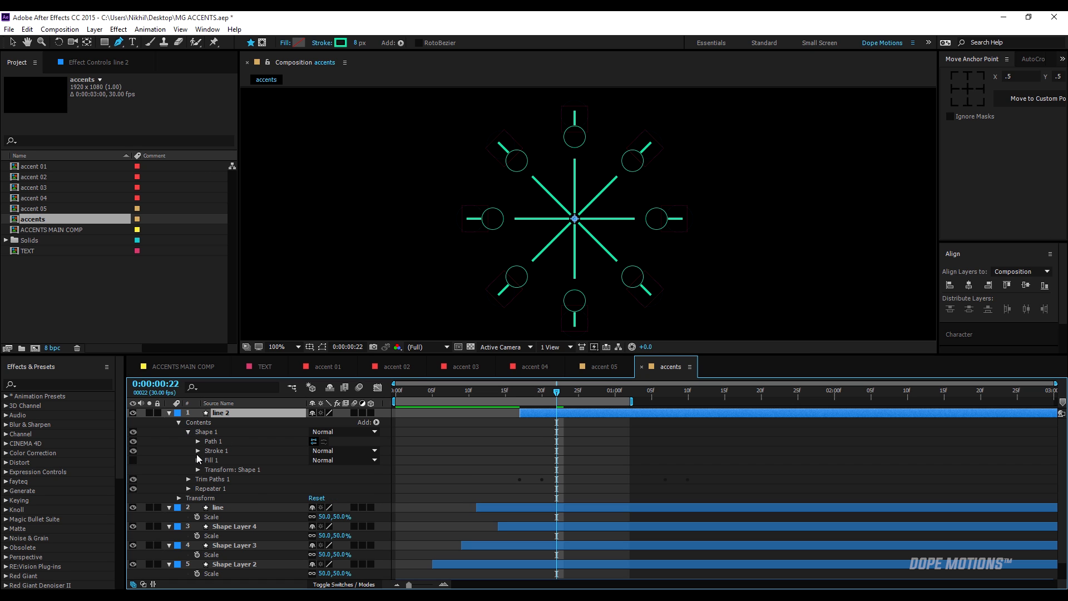
click(198, 452)
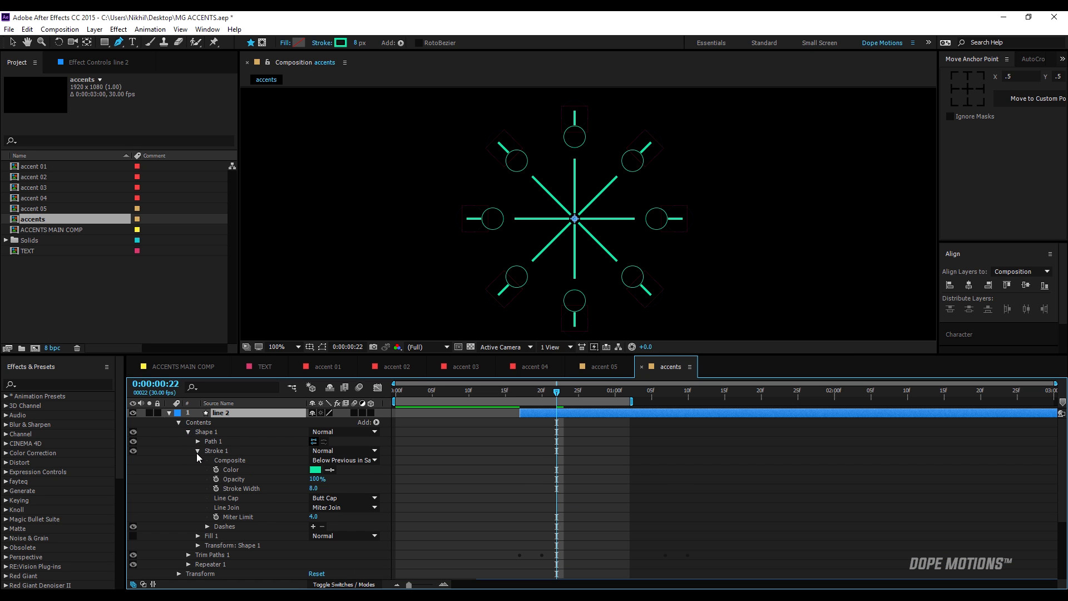
click(313, 527)
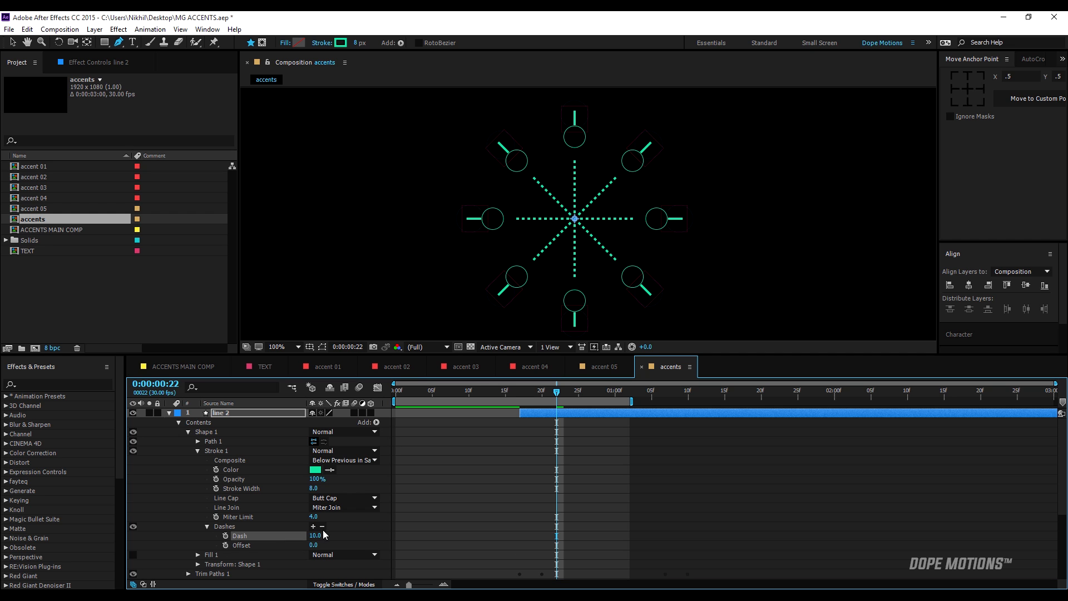
mouse_move(315, 535)
mouse_down()
mouse_move(332, 535)
mouse_move(303, 538)
mouse_move(337, 537)
mouse_move(316, 535)
mouse_up()
click(520, 473)
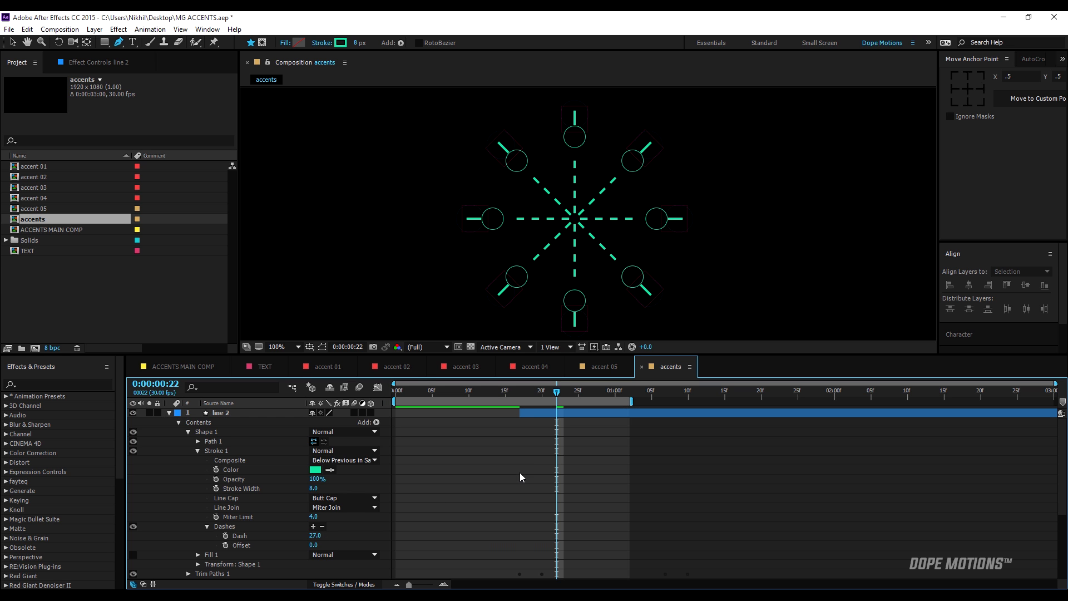
key(space)
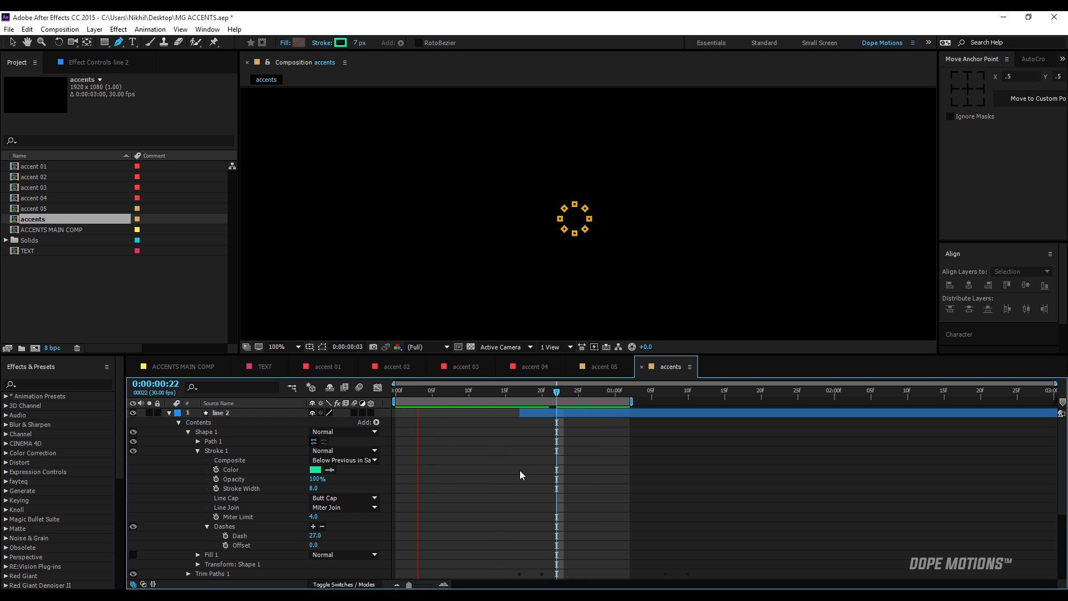
click(543, 394)
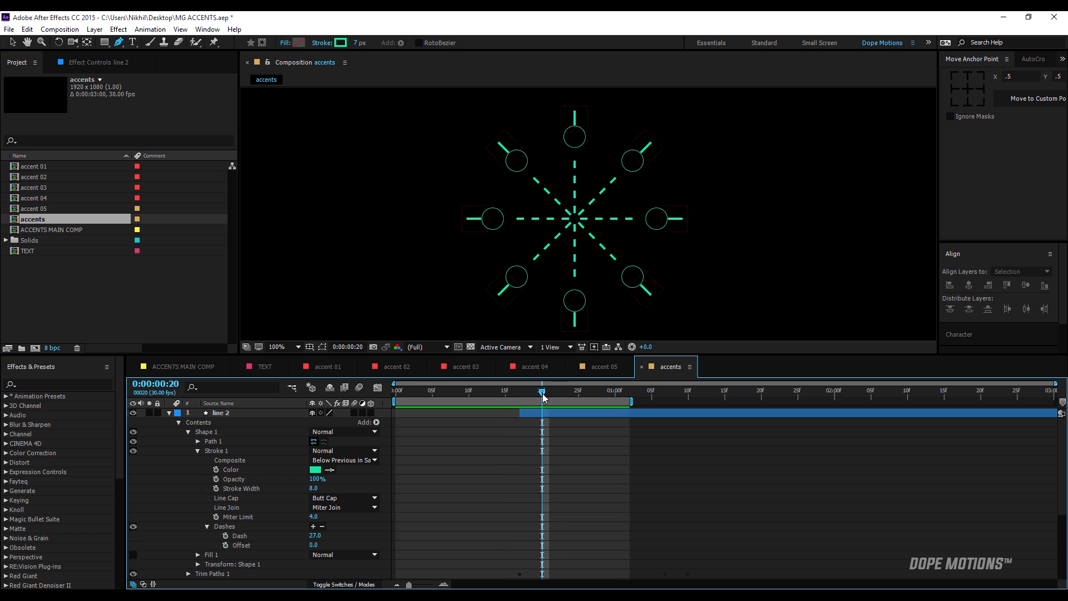
Collapse the properties of all layers and preview the full accent animation from the first frame at 50% magnification.
click(170, 413)
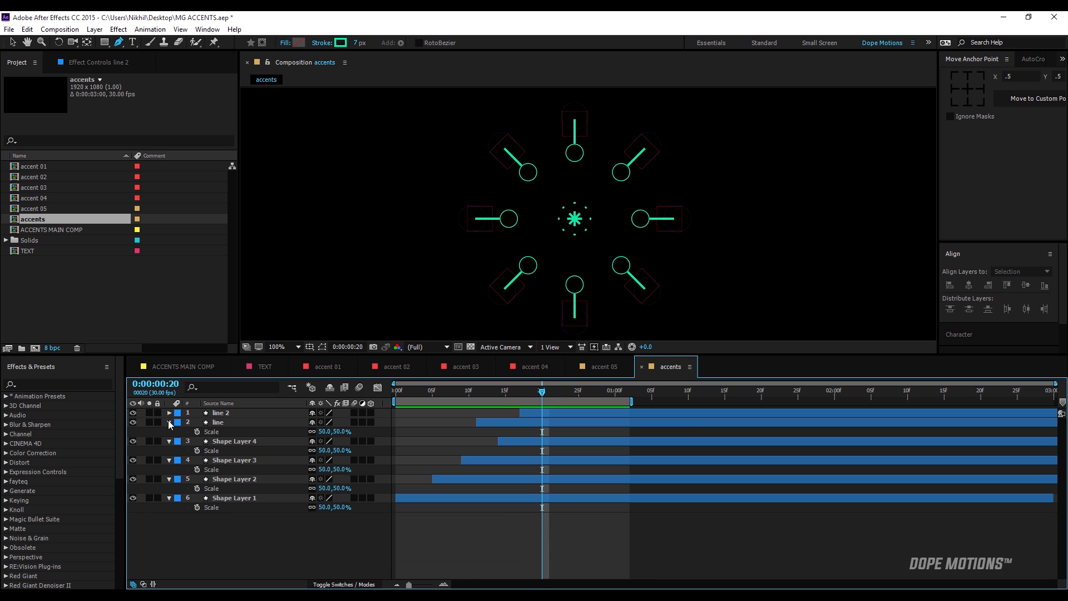
click(169, 432)
click(171, 442)
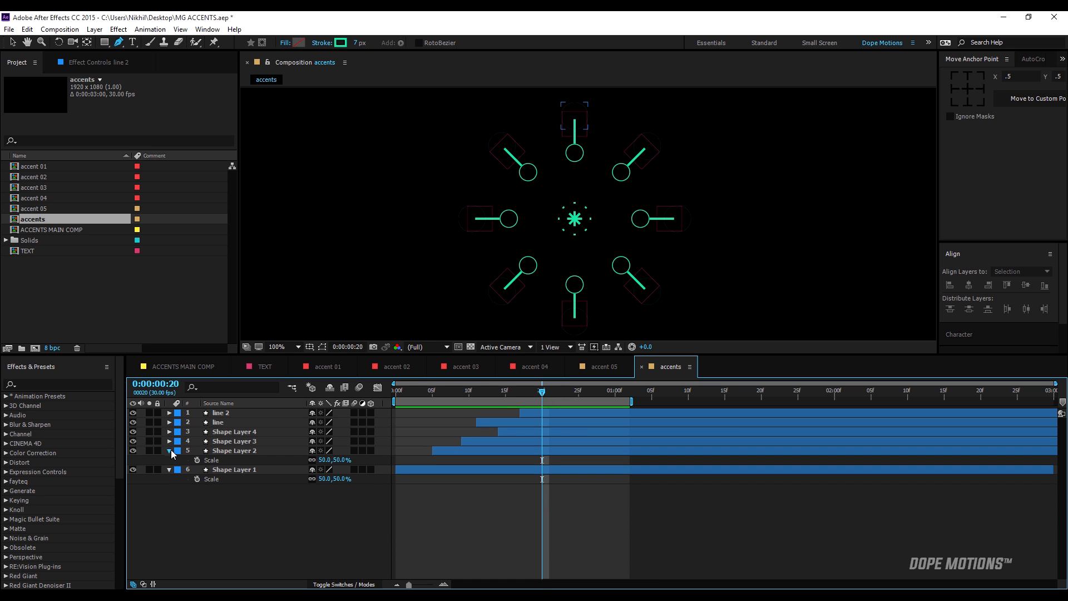
click(171, 451)
click(169, 460)
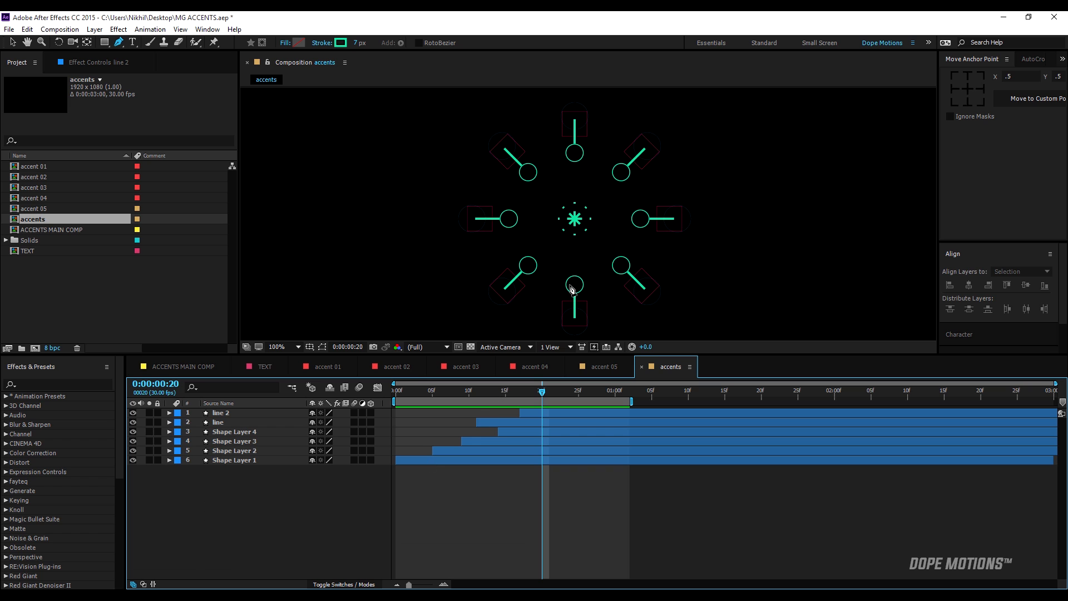
key(comma)
key(comma)
drag(563, 390, 396, 392)
key(space)
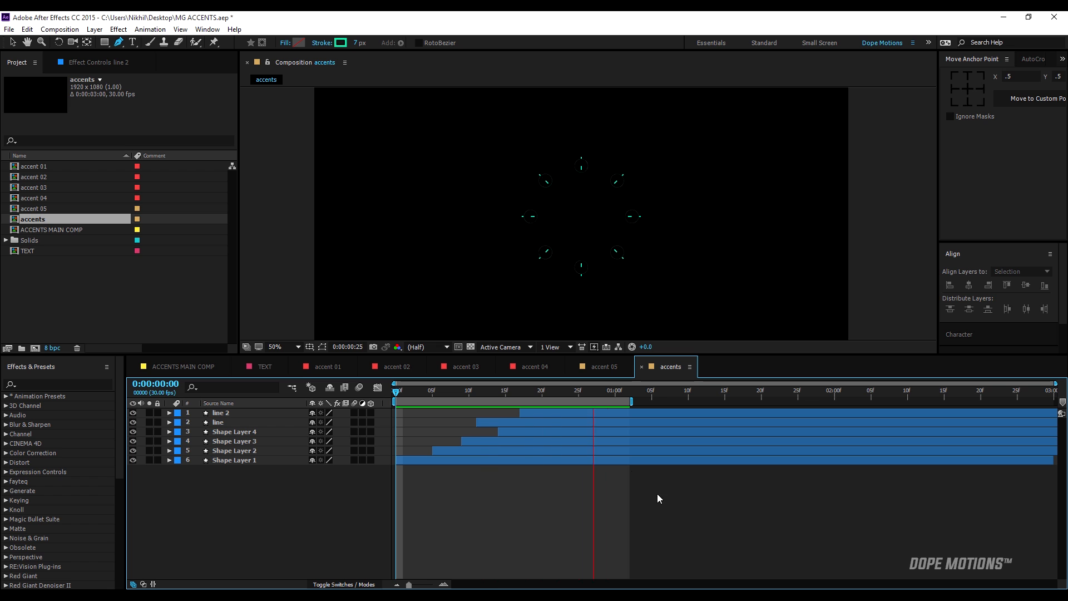
Turn on the ACCENTS text layer's visibility in the accent 05 composition and preview it.
key(space)
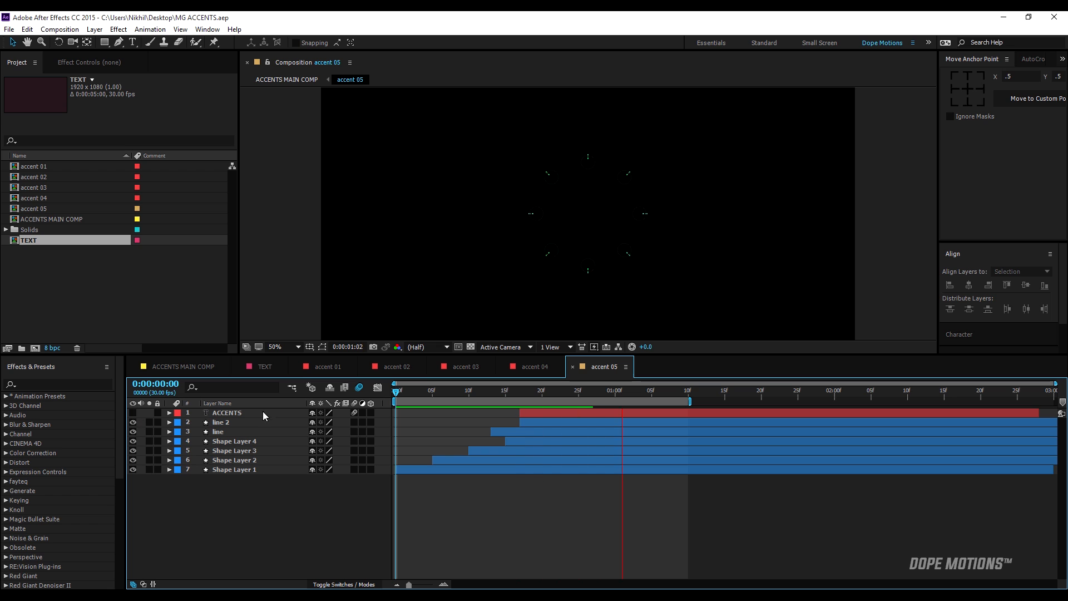
click(133, 412)
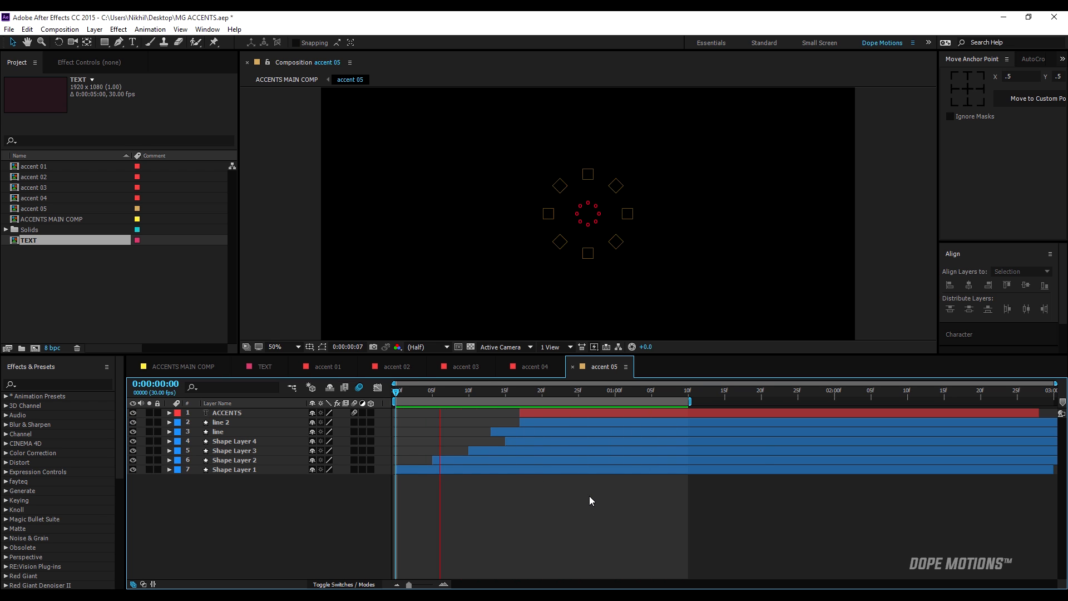